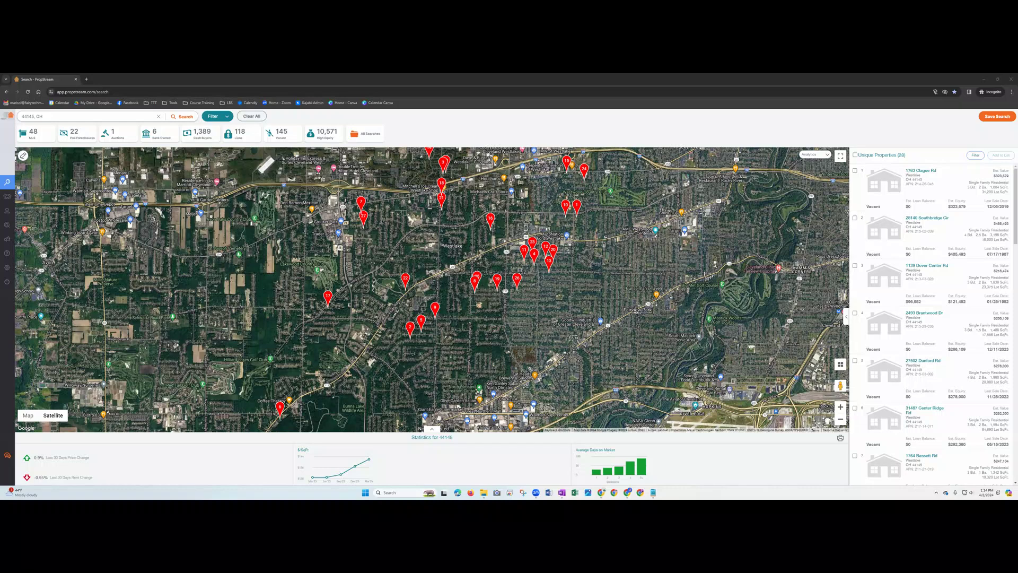
- Replace the search location with Sheffield Lake, OH and run the property search
left_click(159, 116)
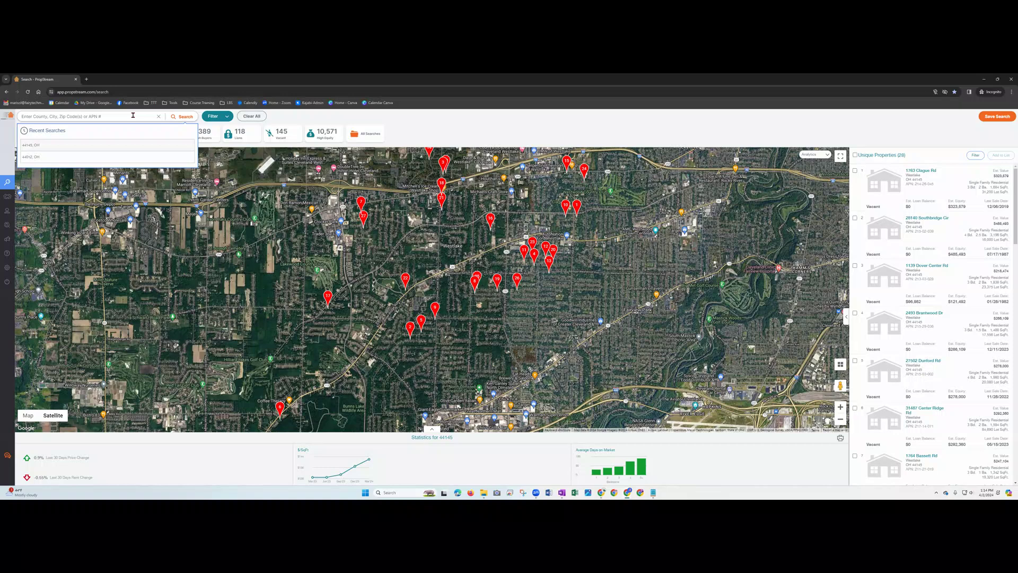
type("shef")
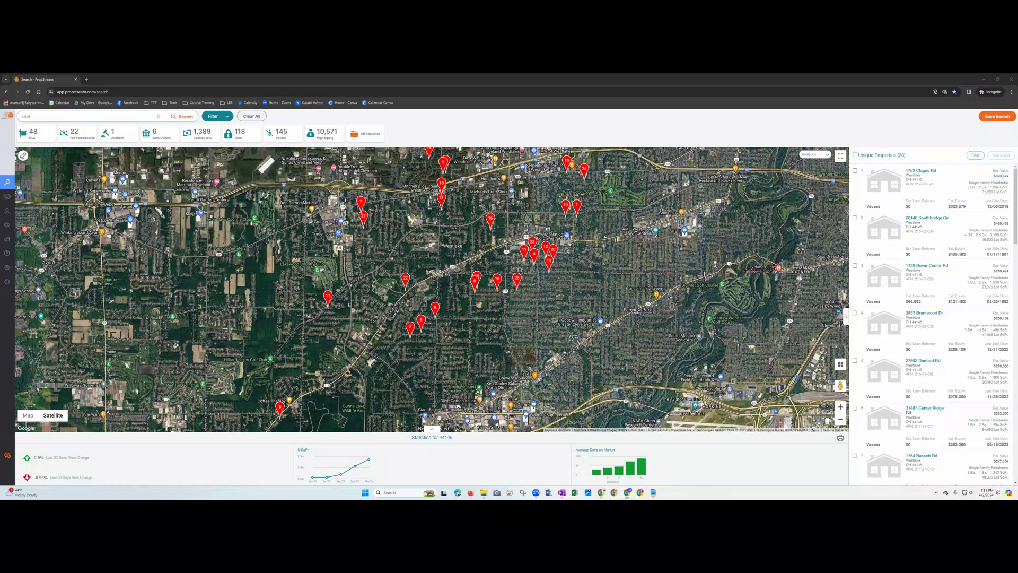
left_click(46, 113)
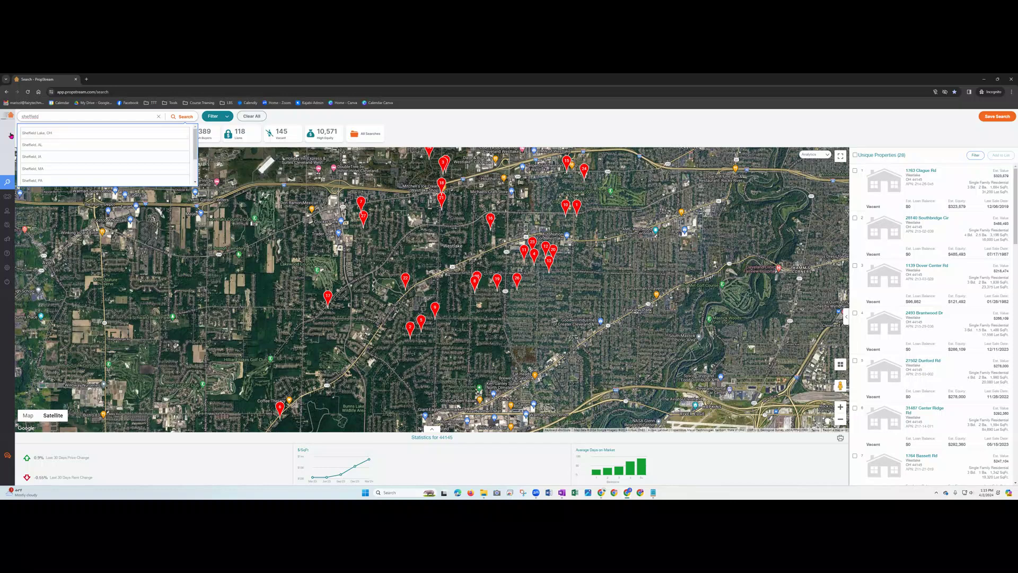
left_click(51, 134)
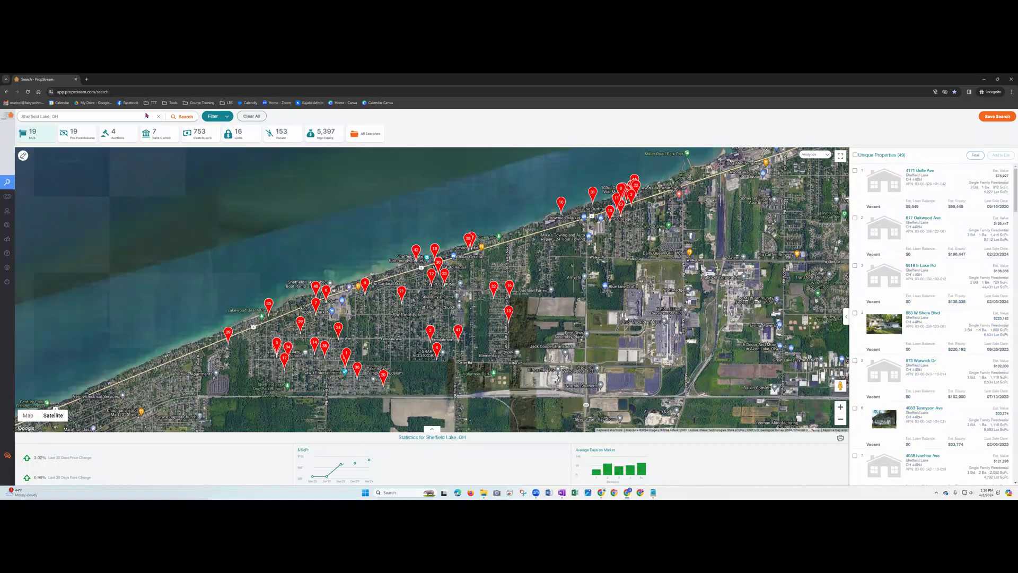
left_click(183, 118)
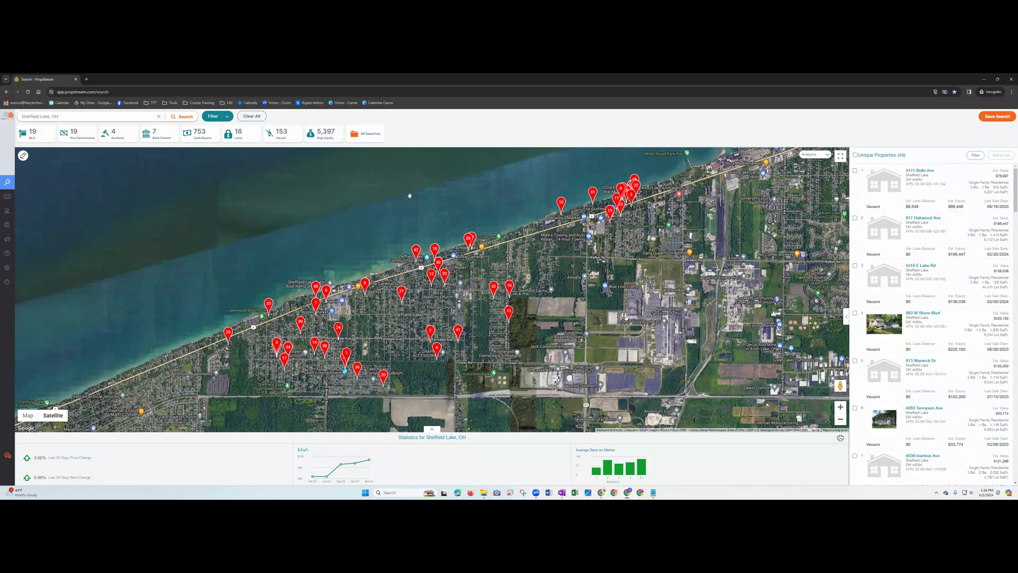
- Open the search filters and choose Vacant as the quick list
left_click(226, 118)
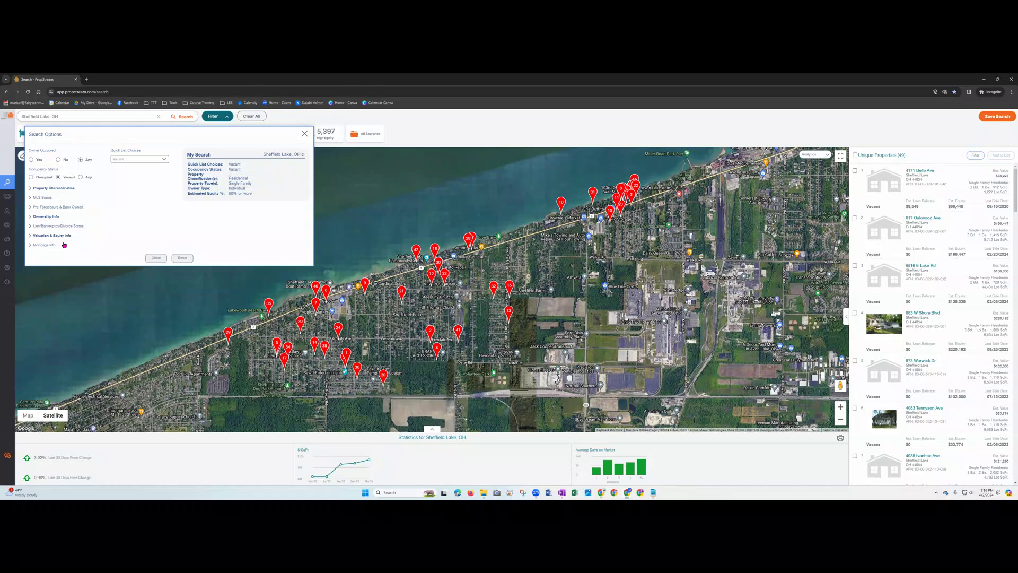
left_click(166, 161)
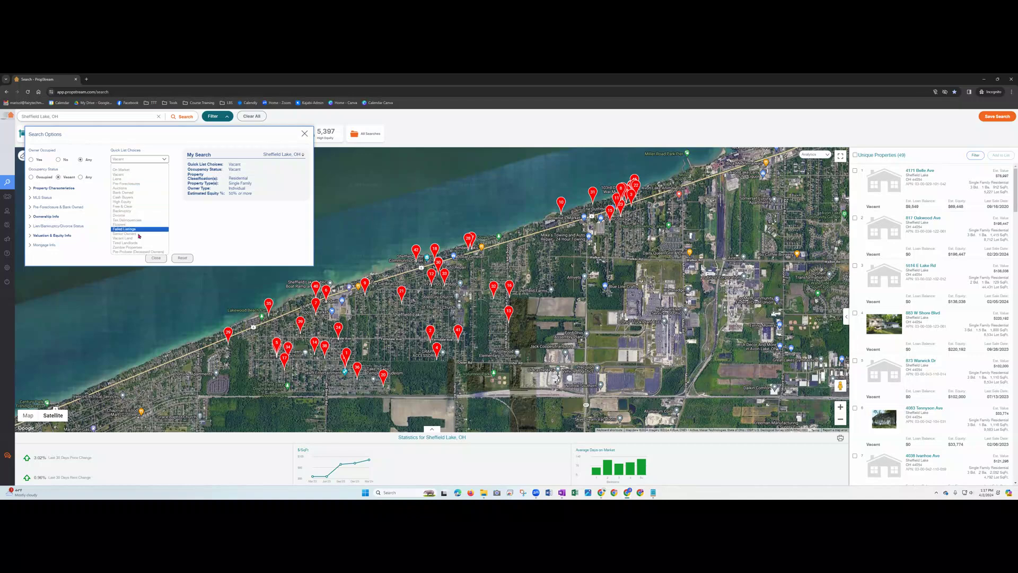
left_click(131, 175)
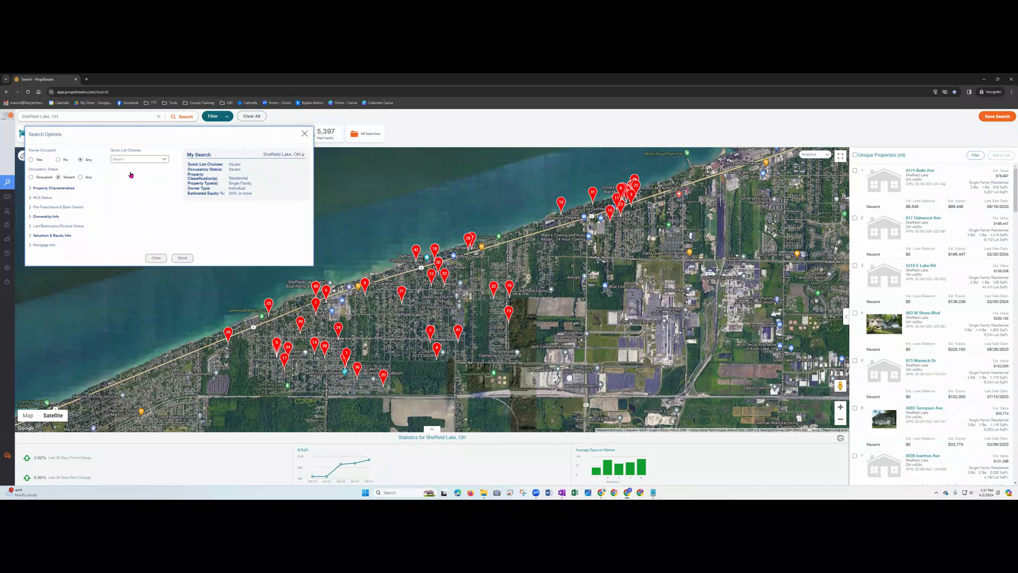
- Clear the Residential property classification in the property characteristics and reselect it
left_click(32, 190)
left_click(82, 204)
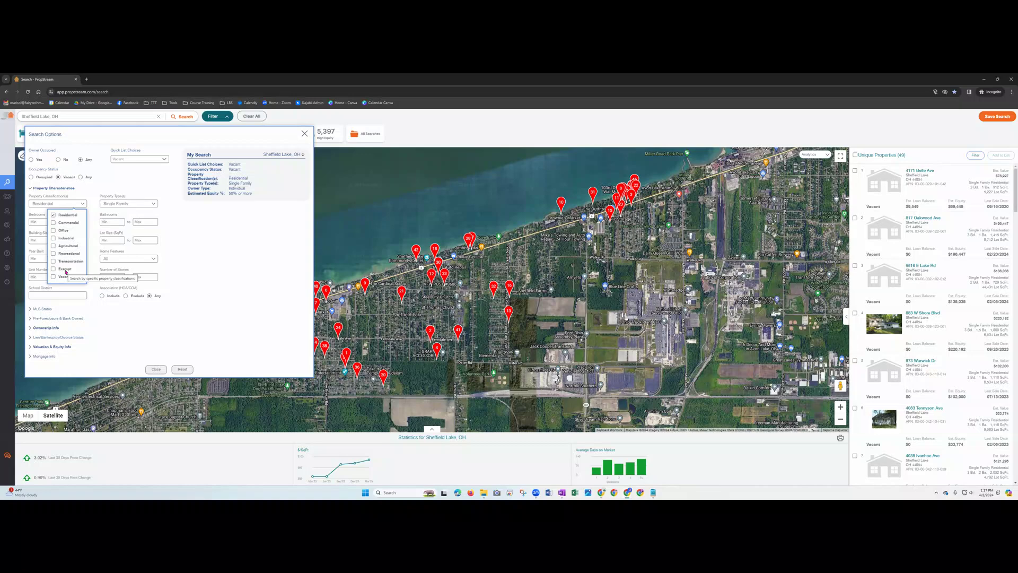
left_click(53, 216)
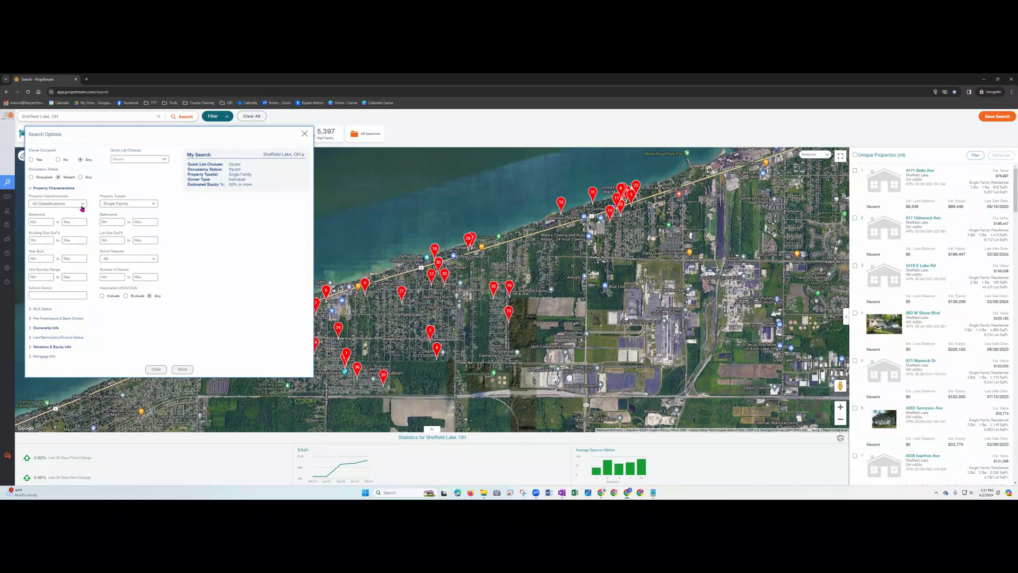
left_click(53, 215)
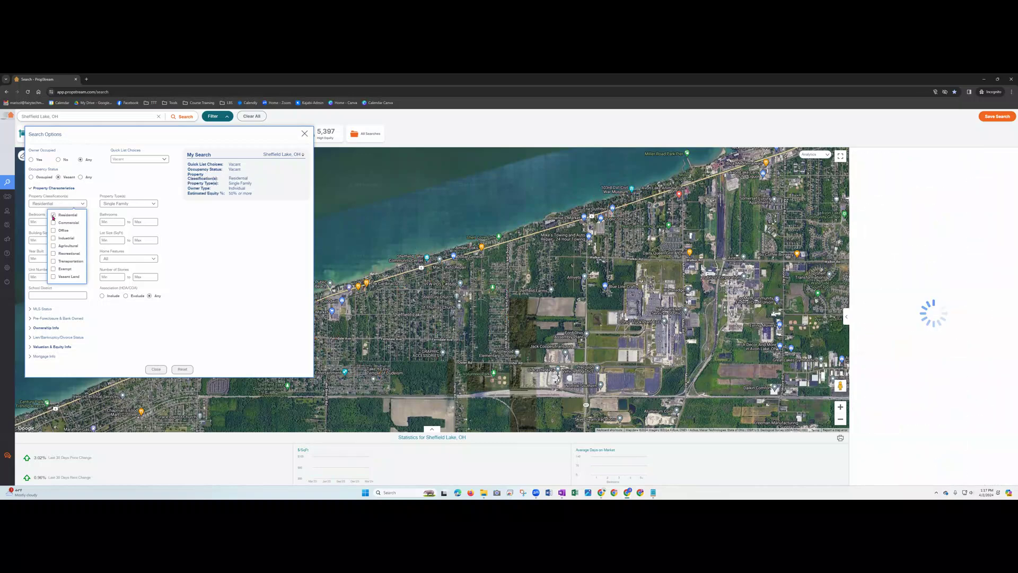
- Reselect the Single Family property type and review the full list of residential property types
left_click(155, 204)
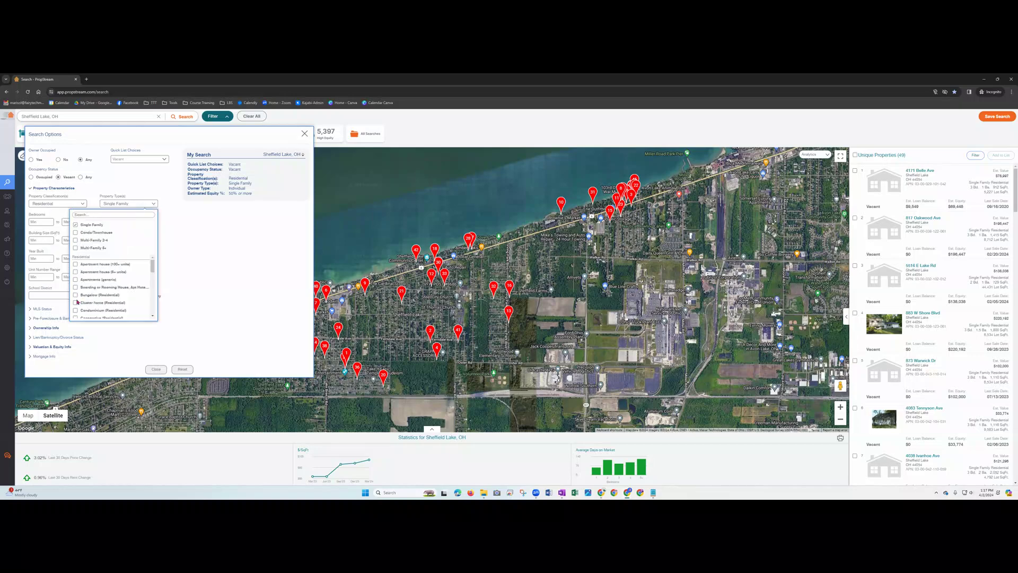
left_click(76, 225)
left_click(75, 225)
scroll(98, 286, "down", 2)
scroll(97, 288, "up", 3)
scroll(139, 282, "down", 3)
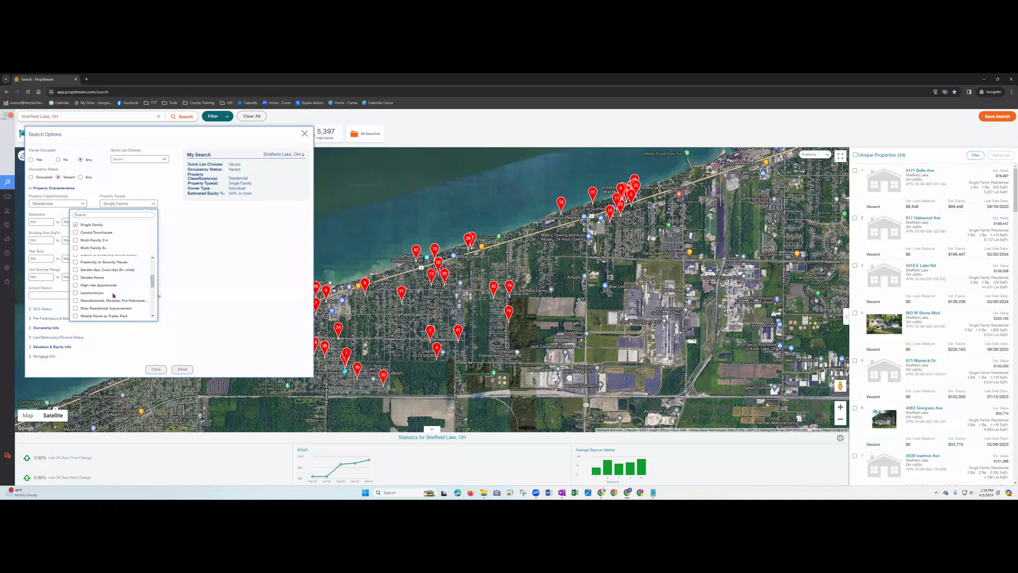
scroll(113, 296, "down", 3)
scroll(113, 295, "down", 3)
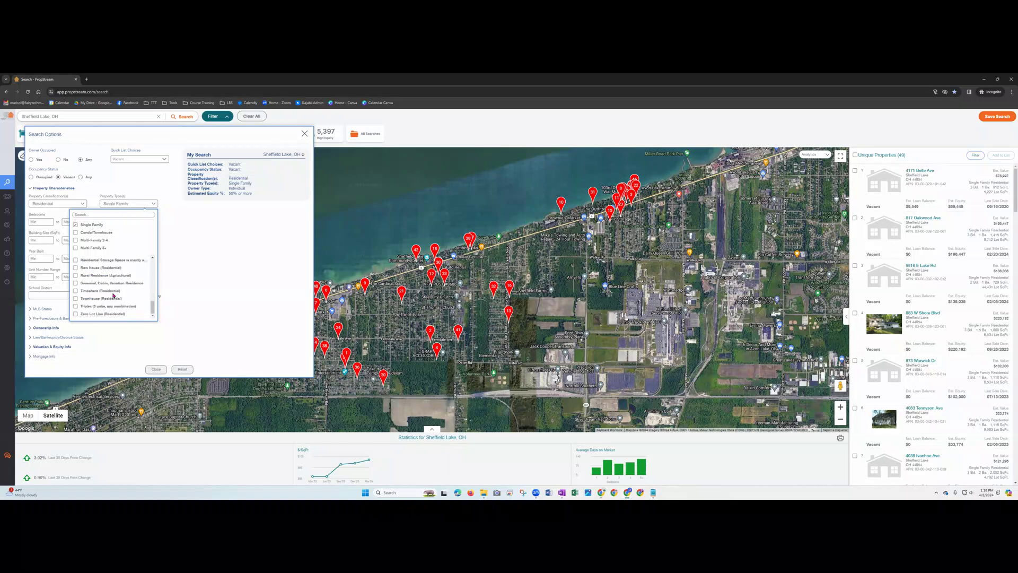
scroll(113, 296, "up", 15)
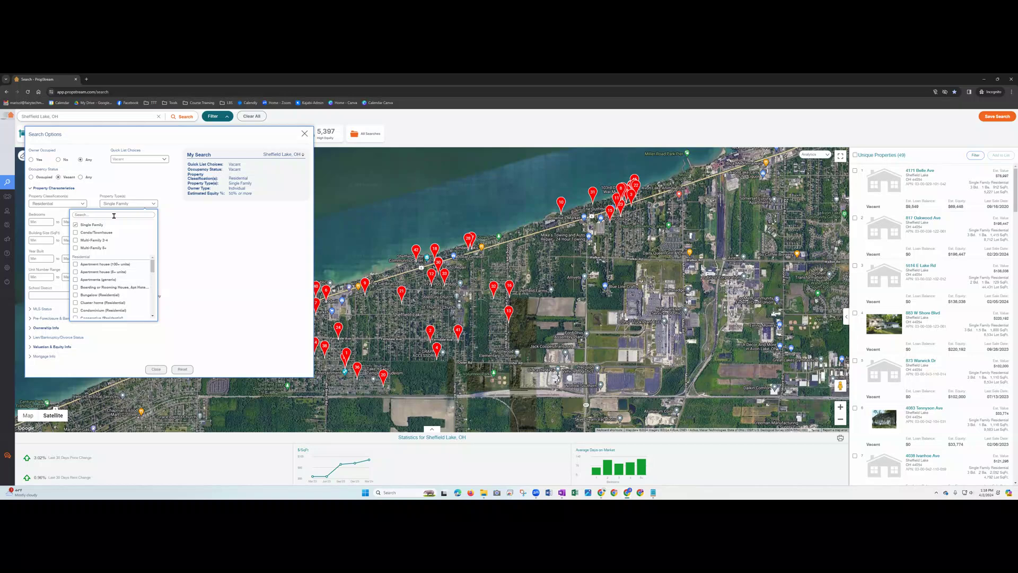
left_click(203, 229)
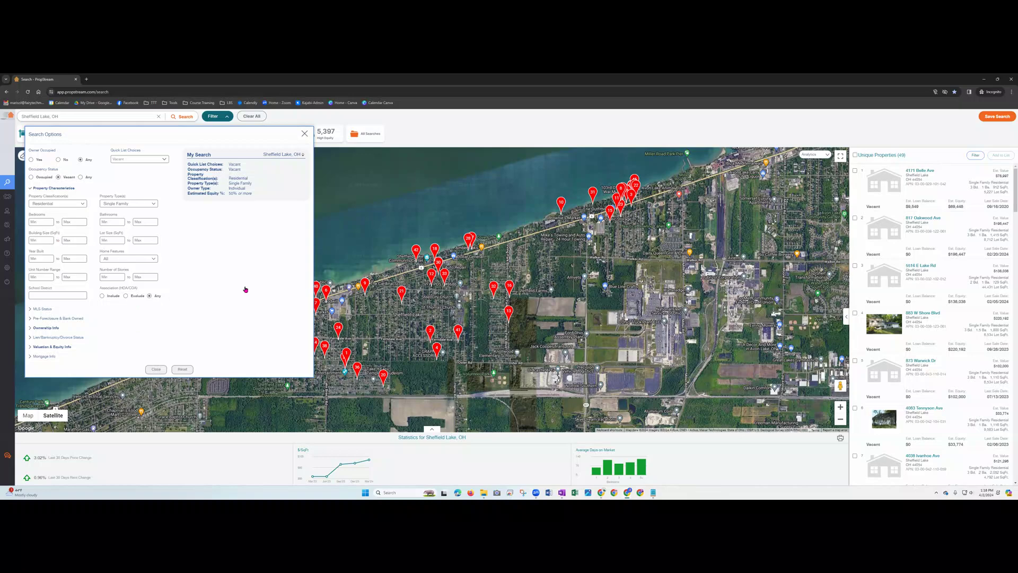
- Review the available home features and the MLS status filter options
left_click(154, 258)
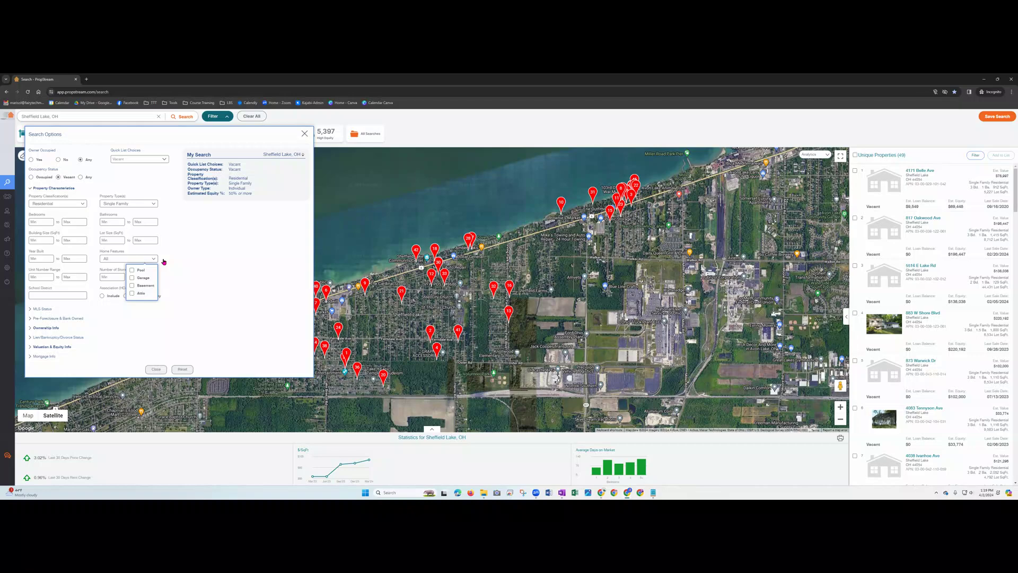
left_click(218, 273)
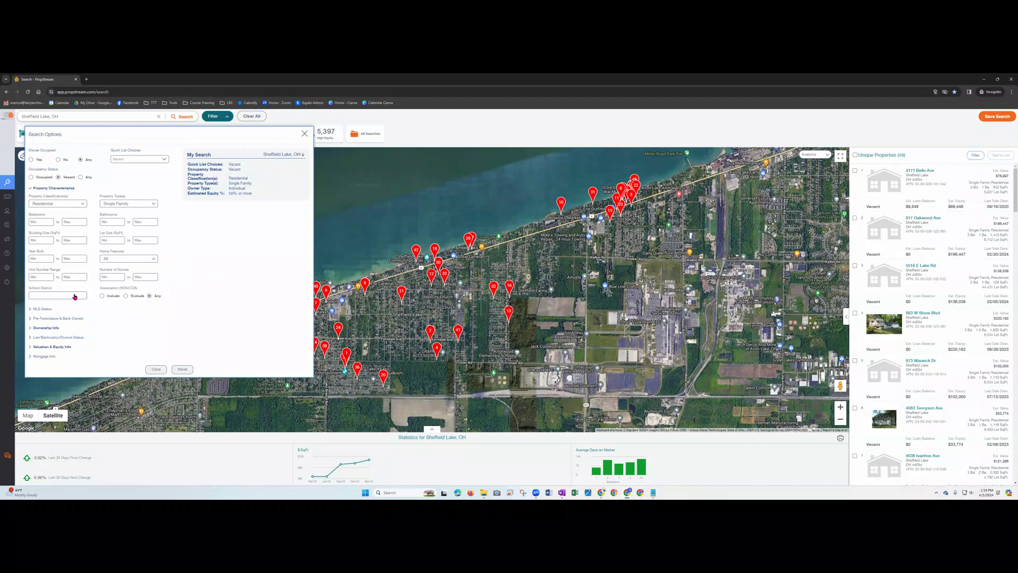
left_click(30, 311)
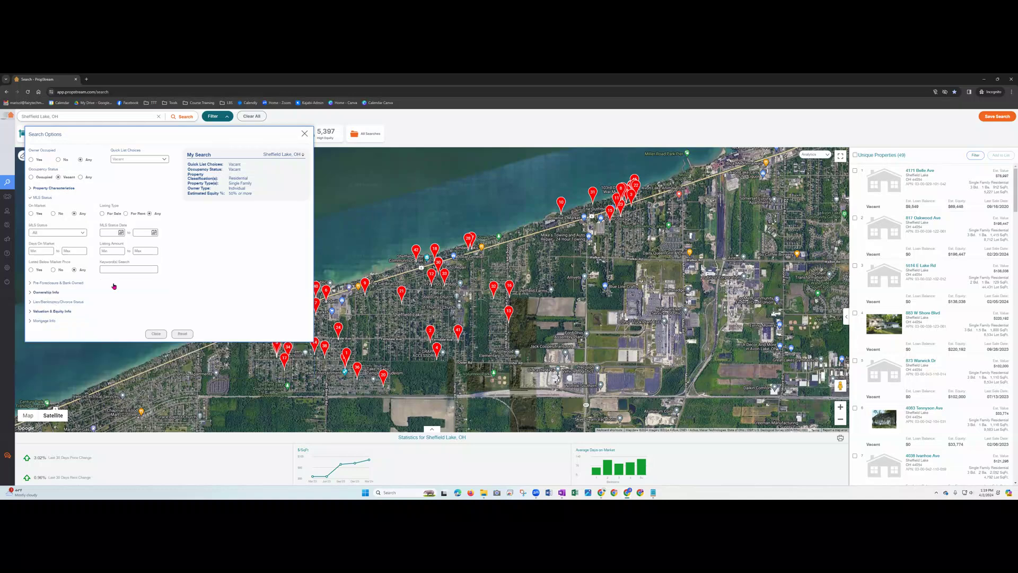
- Try the search without the Individual owner type in the ownership filters, and reselect Individual
left_click(30, 293)
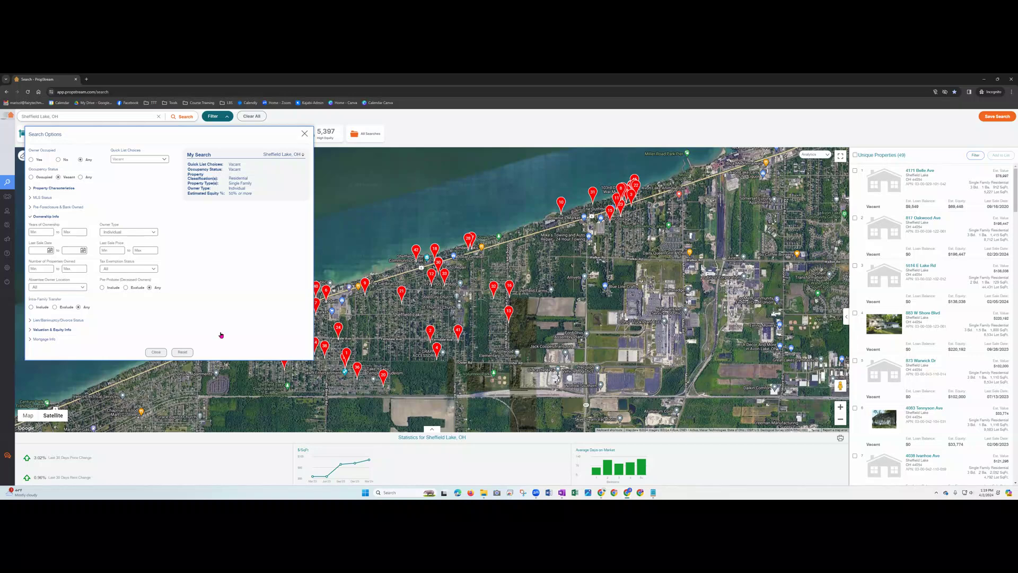
left_click(156, 233)
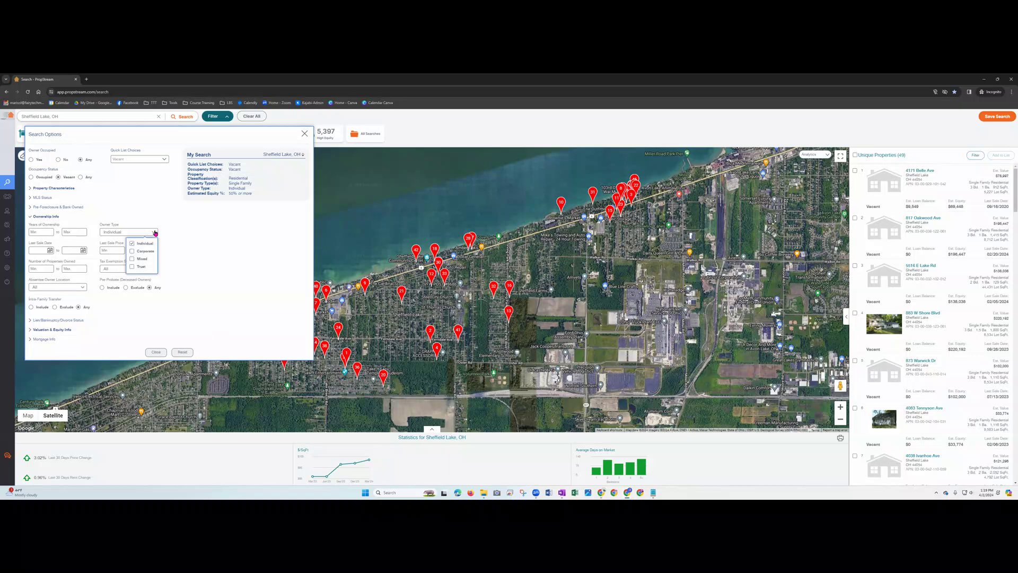
left_click(132, 245)
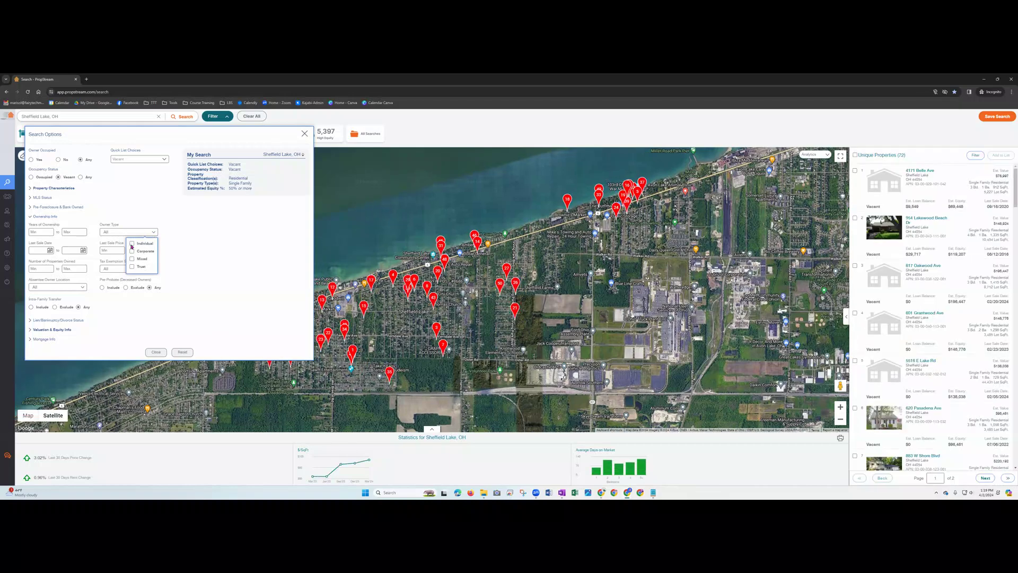
left_click(132, 245)
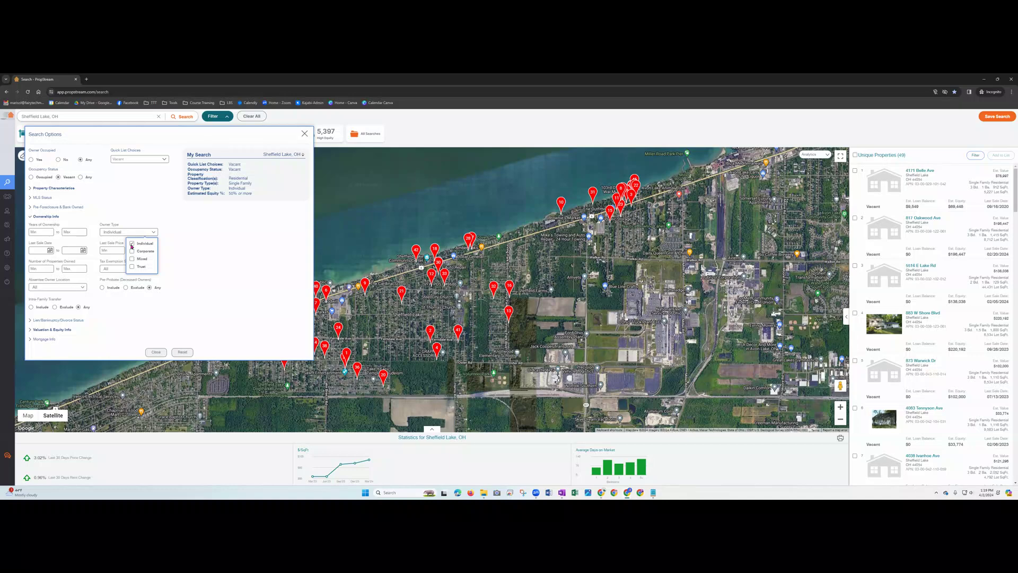
left_click(237, 250)
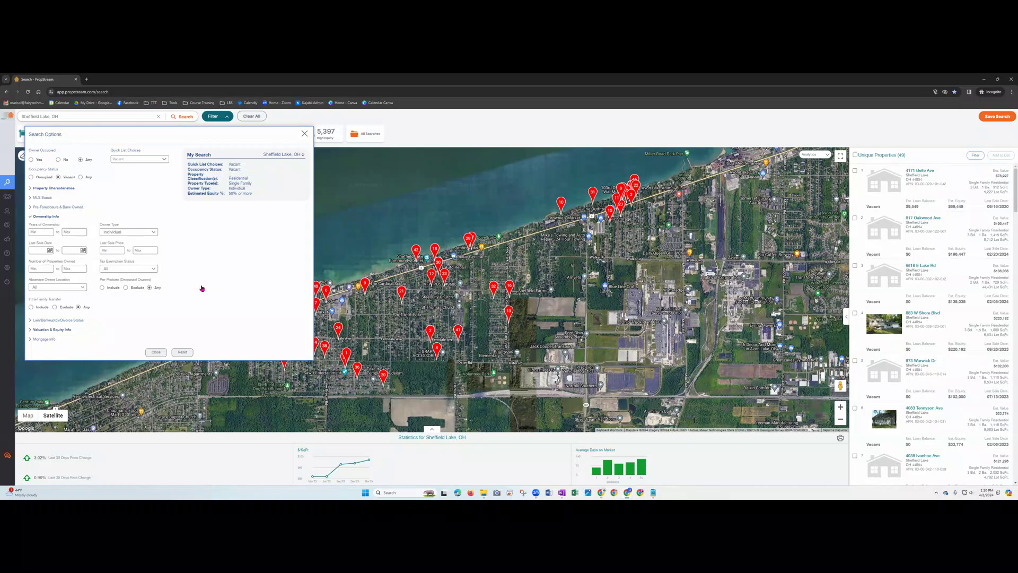
- Try the absentee owner locations Out of State, Out of County and Local one at a time, clearing each
left_click(83, 288)
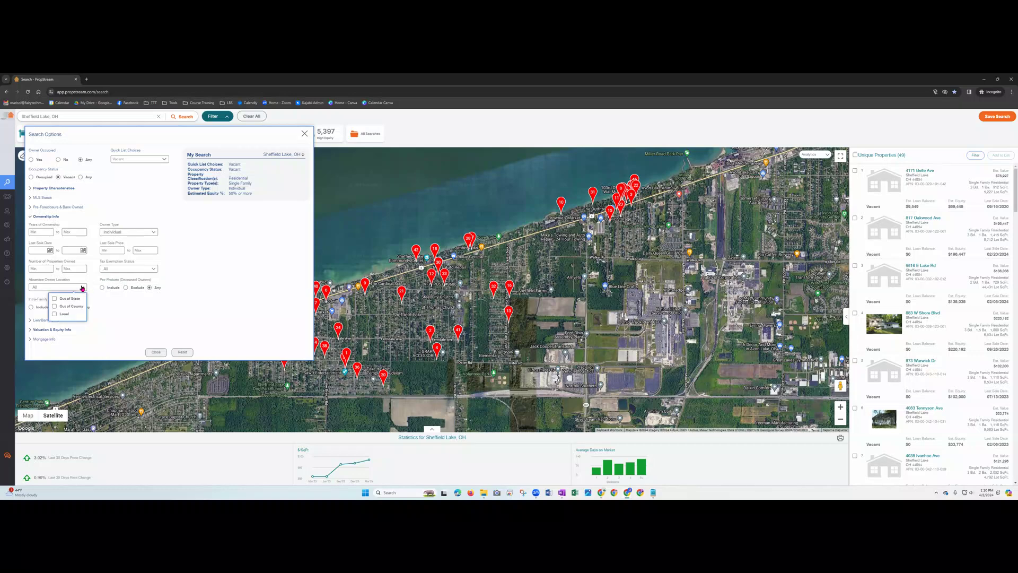
left_click(55, 299)
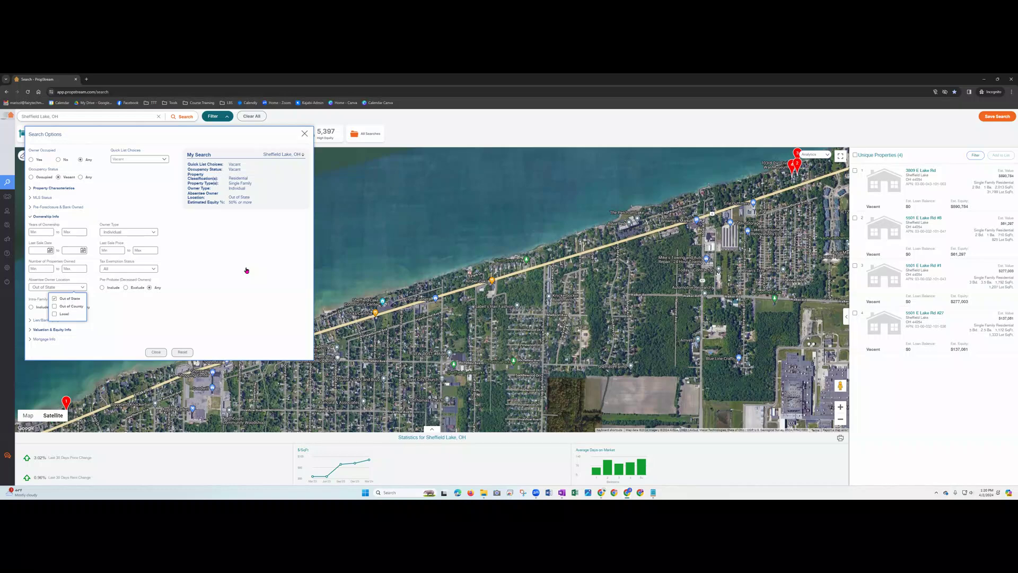
left_click(54, 300)
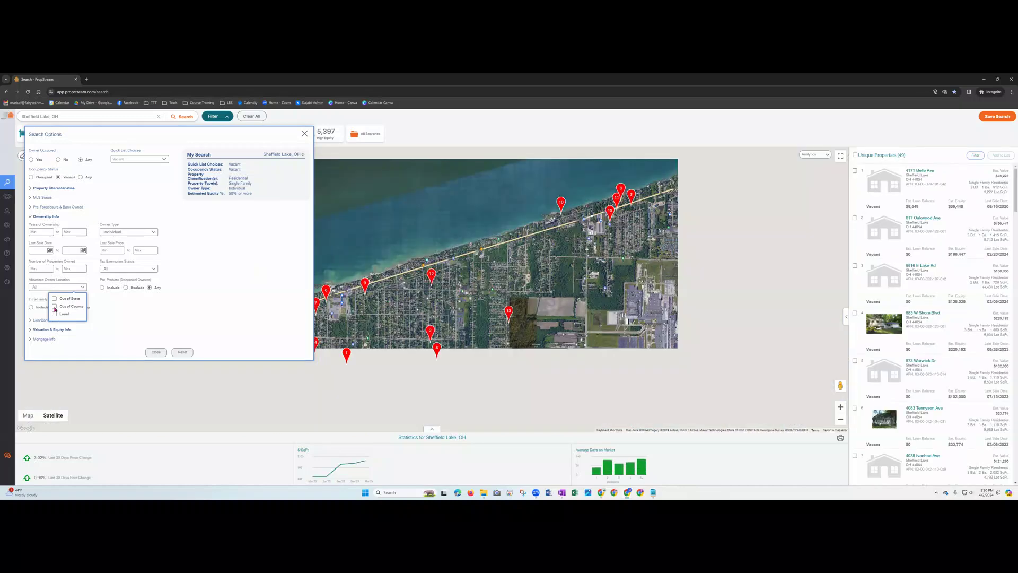
left_click(55, 307)
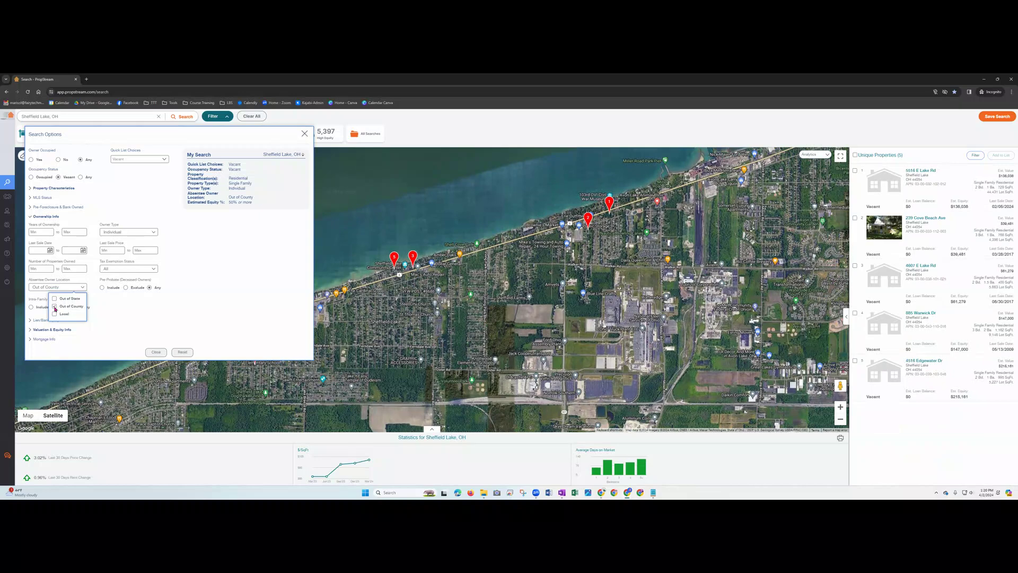
left_click(54, 307)
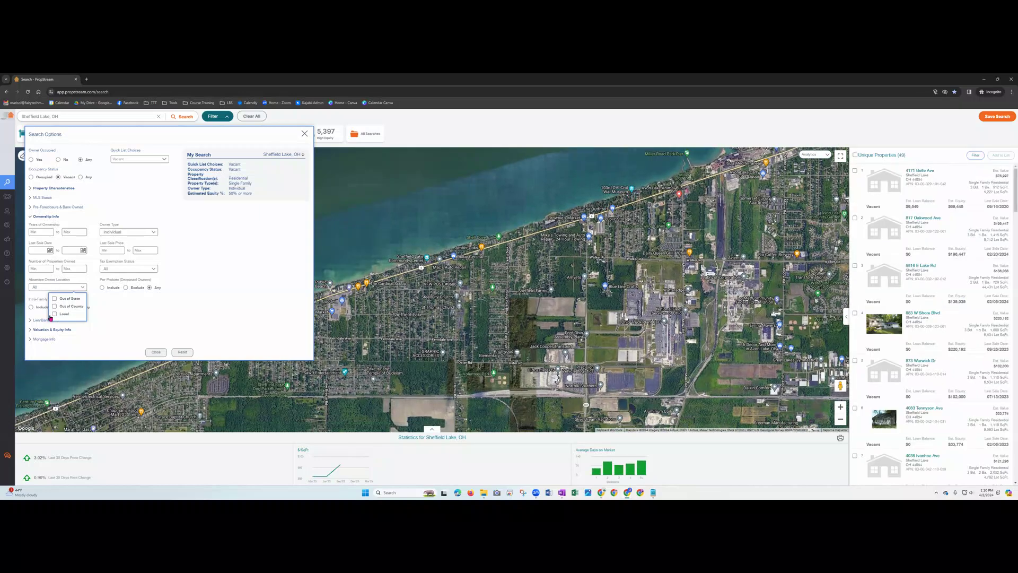
left_click(54, 315)
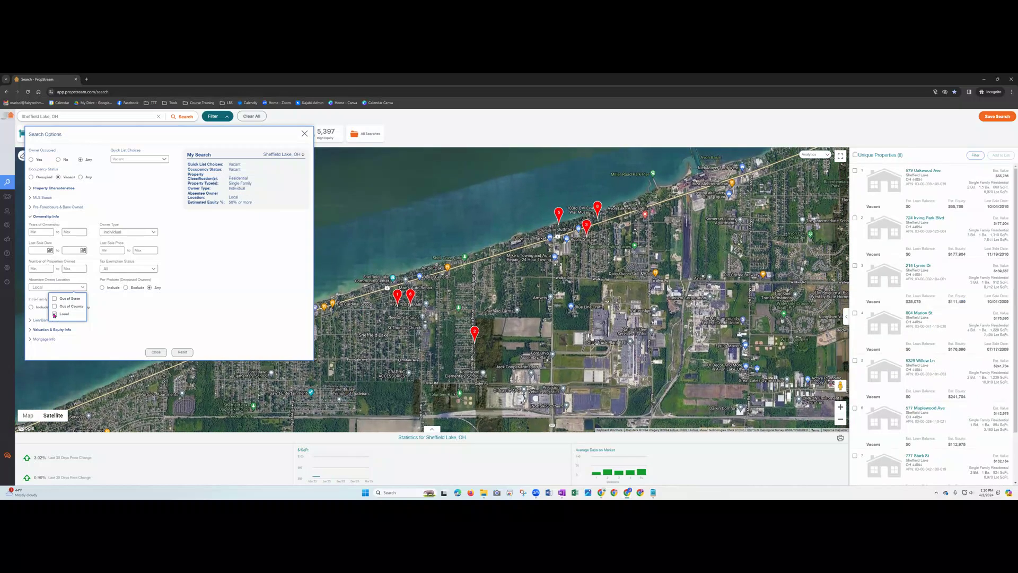
left_click(55, 314)
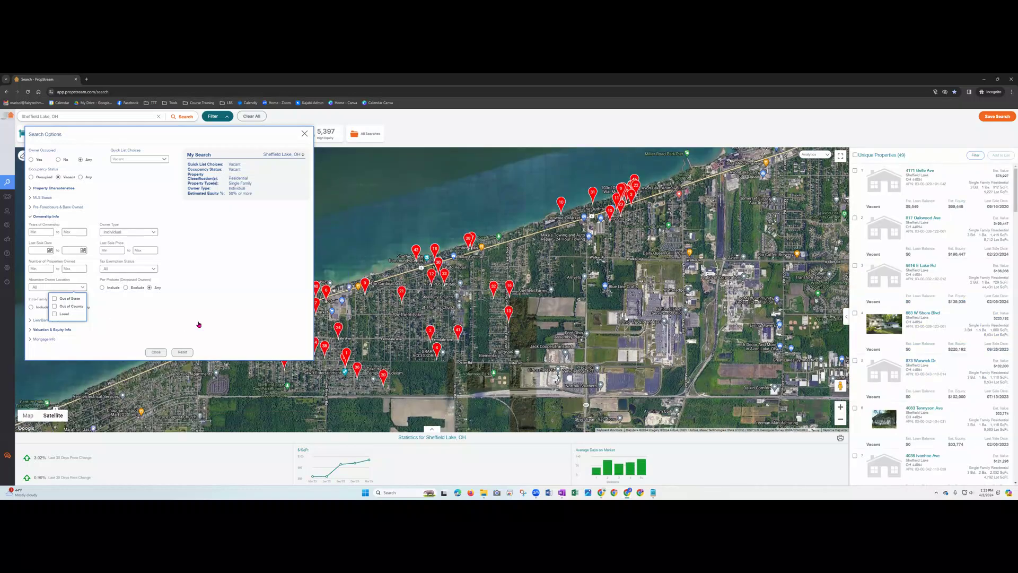
left_click(199, 325)
- Review the lien, bankruptcy and divorce filters, and set the minimum estimated equity to 50%
left_click(30, 320)
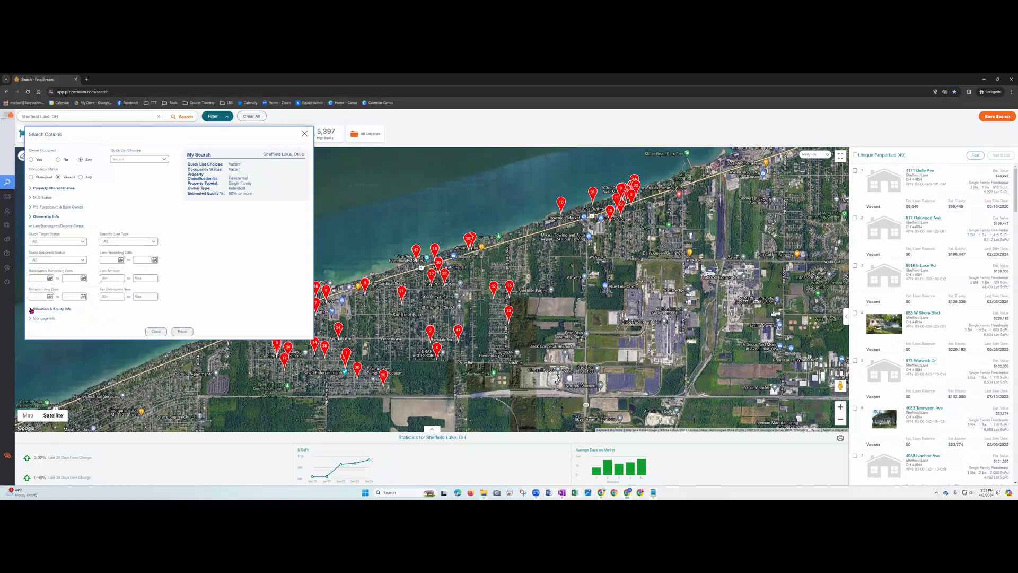
left_click(32, 309)
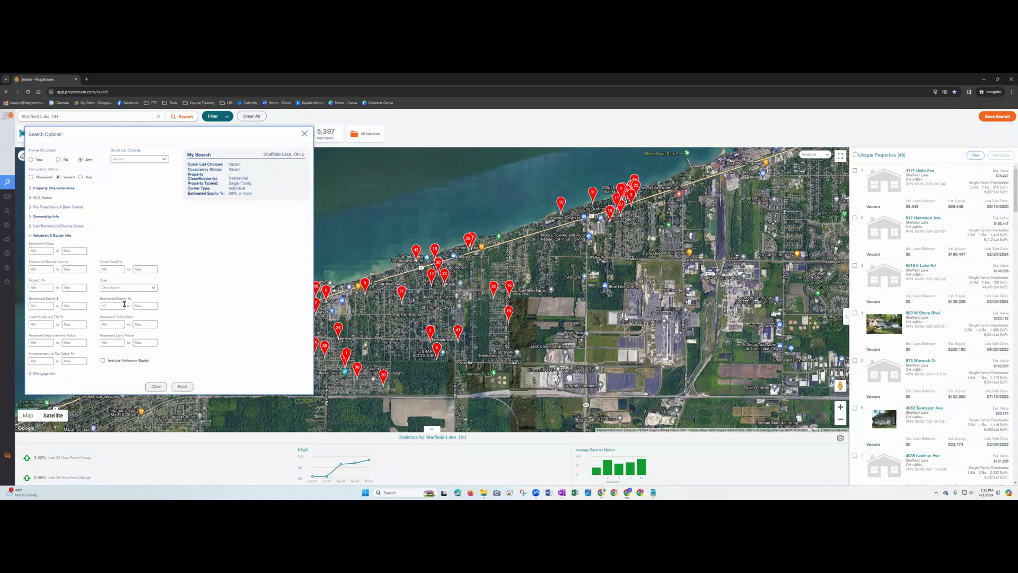
left_click_drag(109, 305, 99, 307)
type("0")
- Review the mortgage filters, including the options for number of open mortgages, and collapse the section
left_click(33, 373)
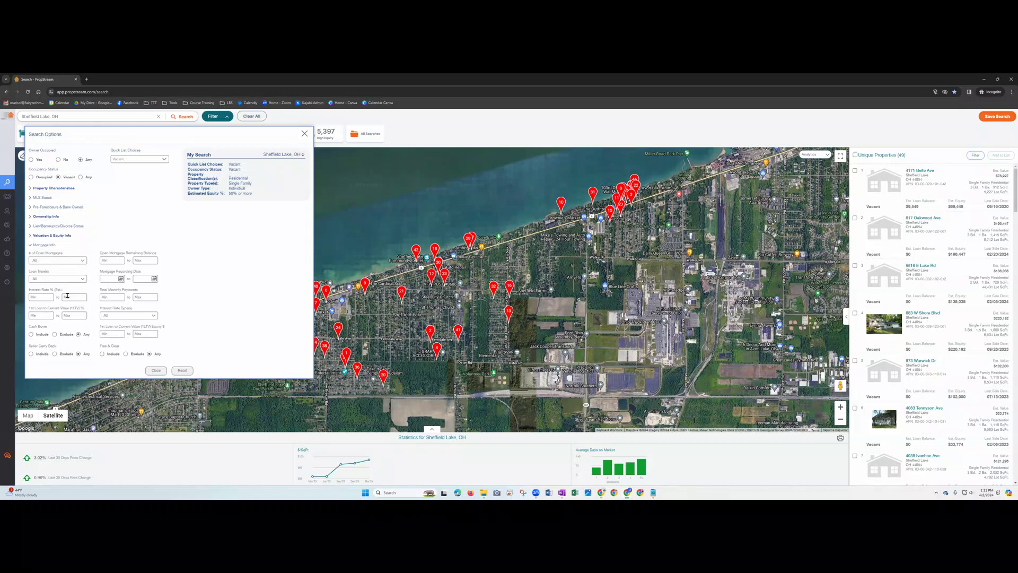
left_click(81, 261)
left_click(248, 271)
left_click(30, 246)
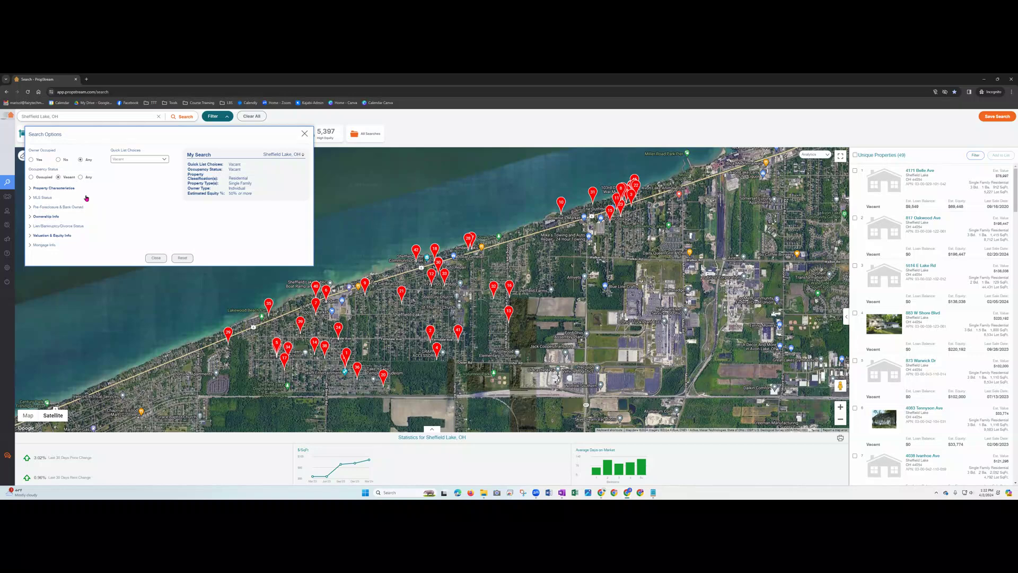
- Review the property characteristics filters once more, collapse them and close the search options
left_click(30, 188)
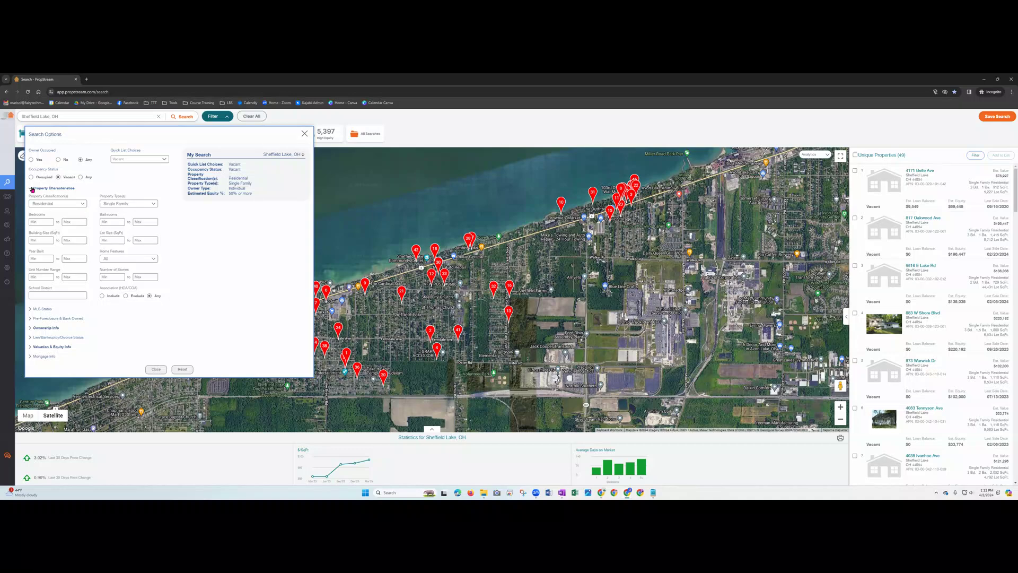
left_click(30, 189)
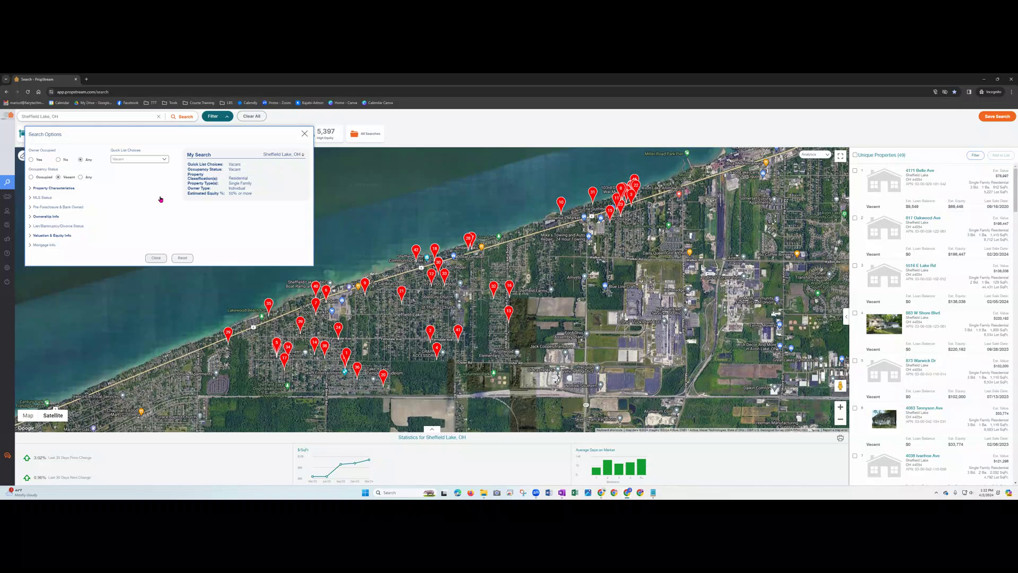
left_click(153, 258)
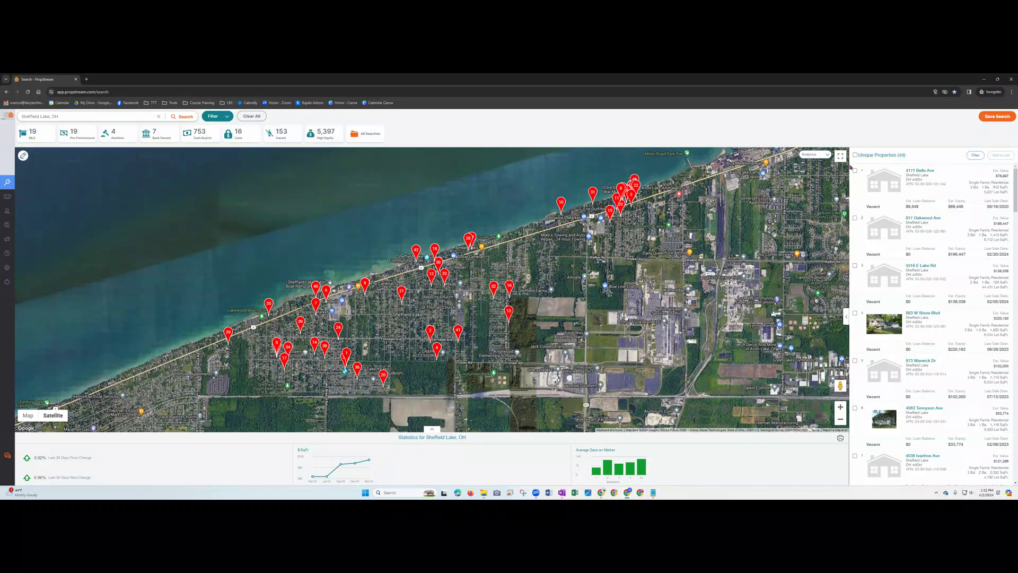
- Look through the matching Sheffield Lake properties and select all of them in the results
scroll(917, 232, "down", 20)
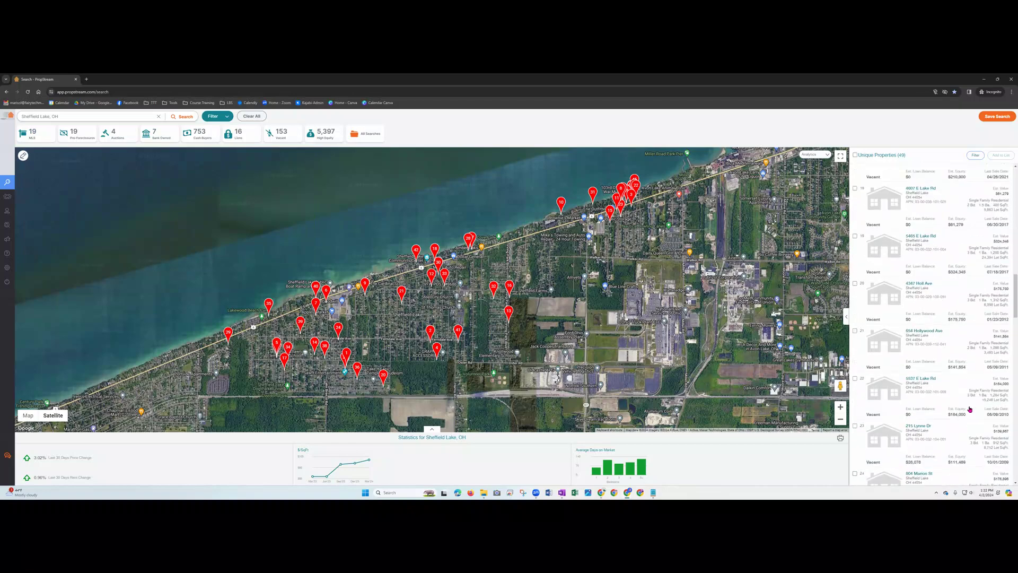
scroll(968, 406, "up", 20)
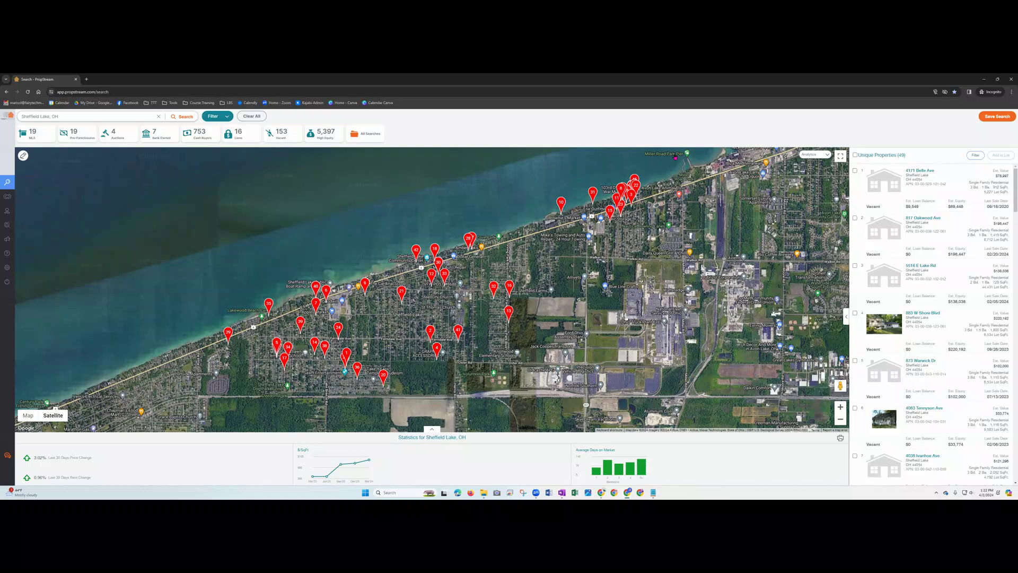
left_click(855, 156)
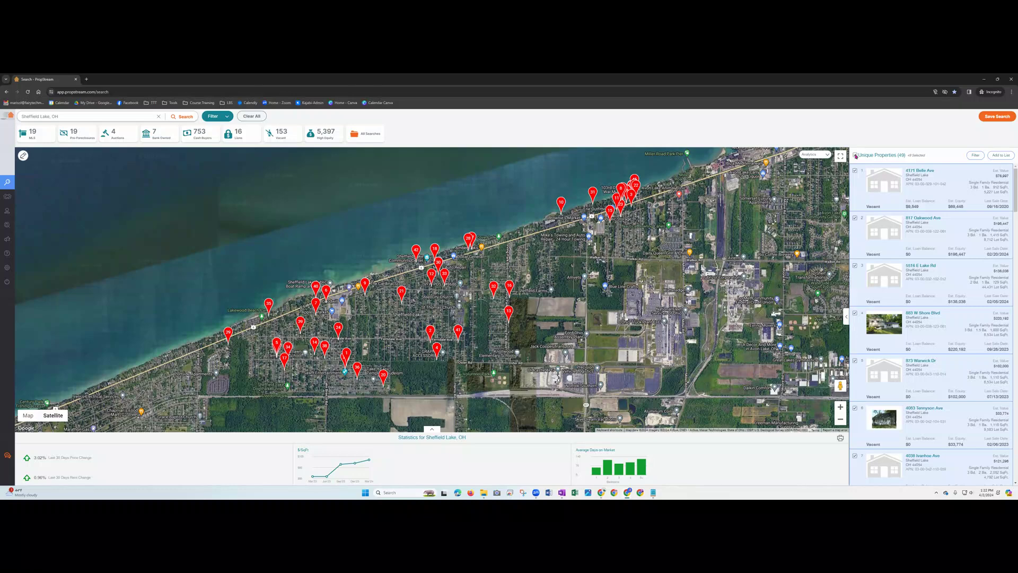
scroll(907, 240, "down", 5)
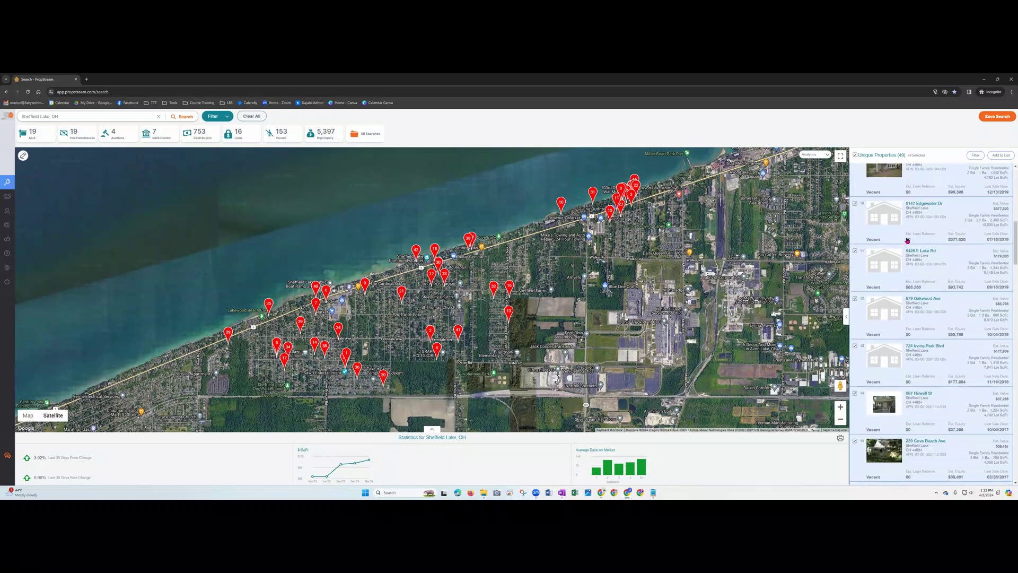
scroll(907, 240, "up", 5)
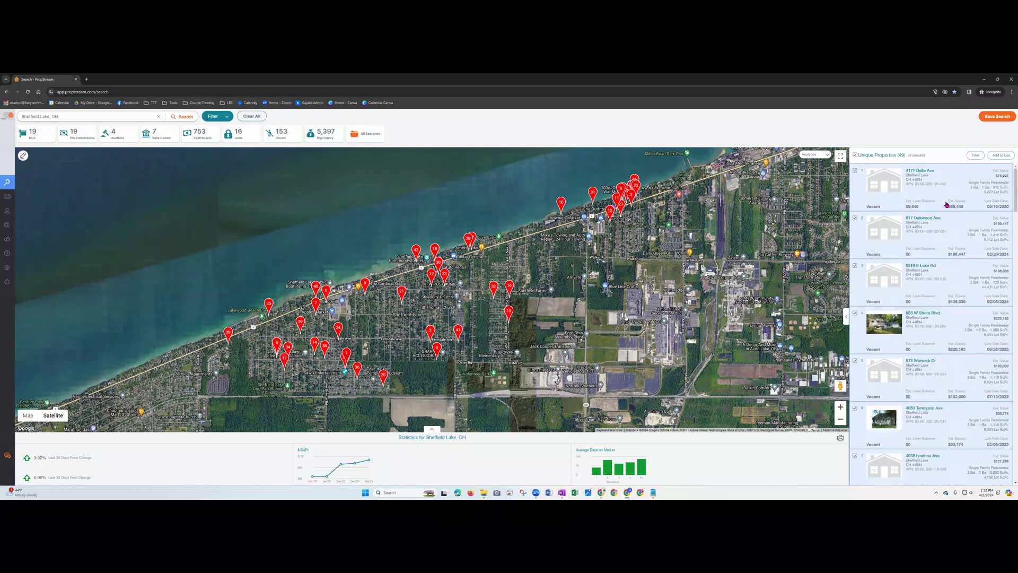
- Add the selected properties to a new marketing list named "Sheffield Lake Vacant" and dismiss the confirmation
left_click(1001, 156)
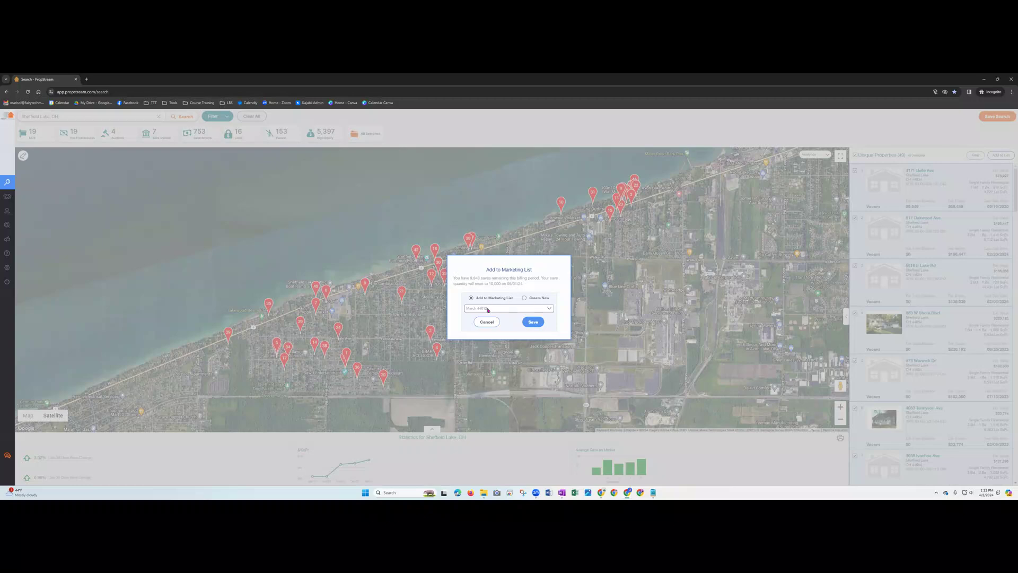
left_click(524, 299)
left_click(510, 308)
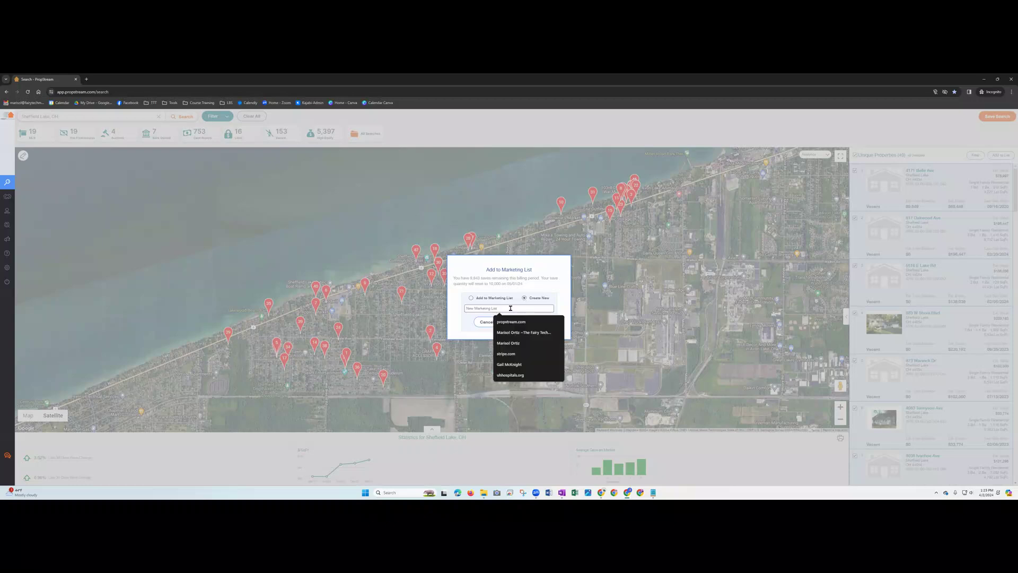
type("Sheffield Lake Vacant")
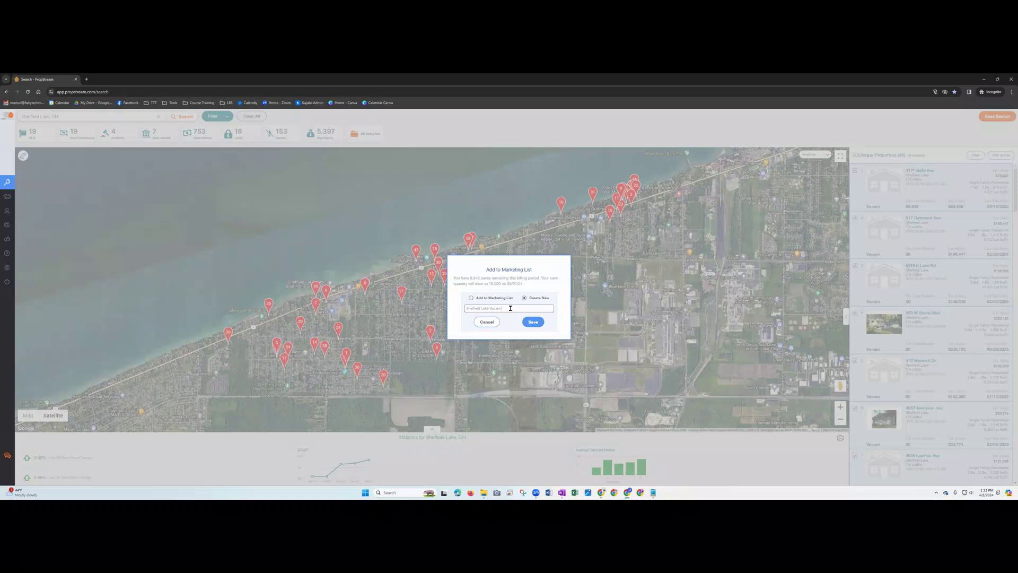
left_click(534, 323)
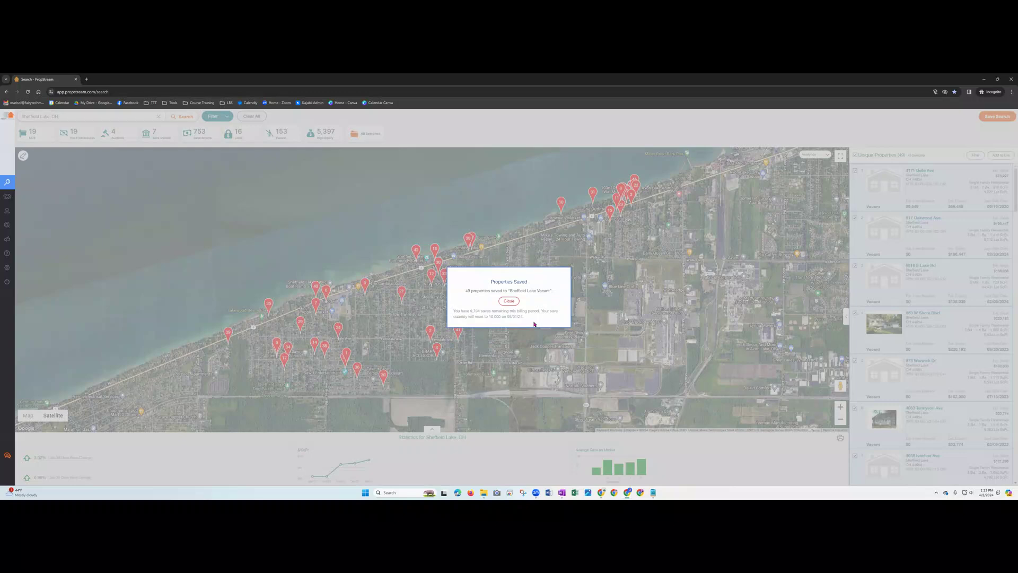
left_click(513, 302)
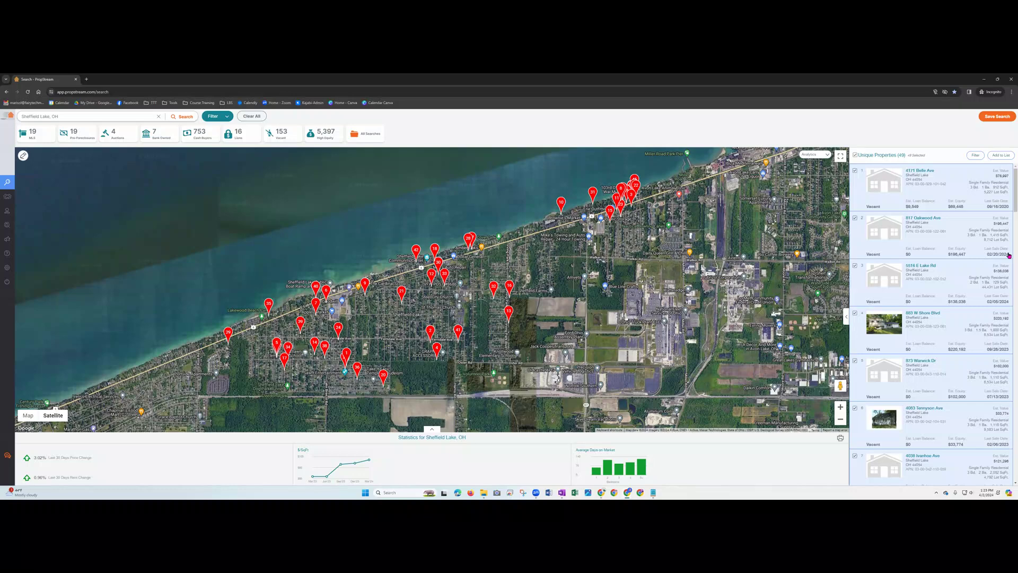
- Open the "Sheffield Lake Vacant" marketing list under My Properties and look through its property records
mouse_move(10, 200)
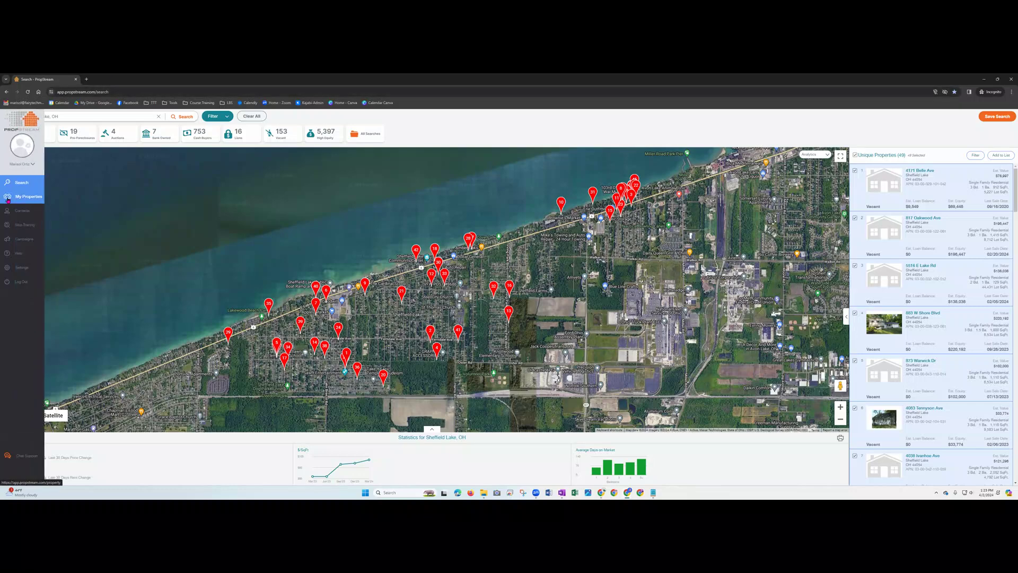
left_click(7, 200)
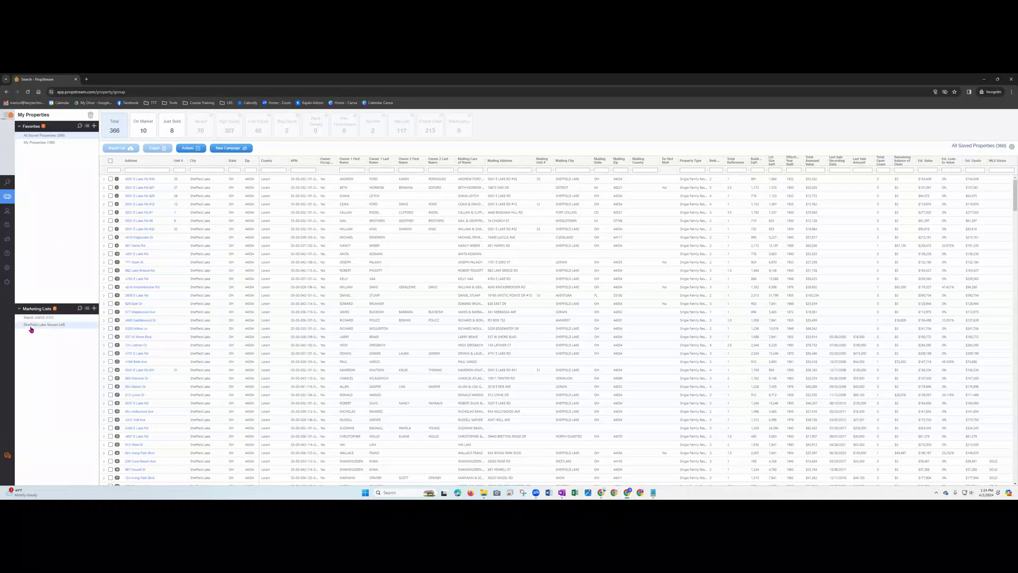
left_click(48, 325)
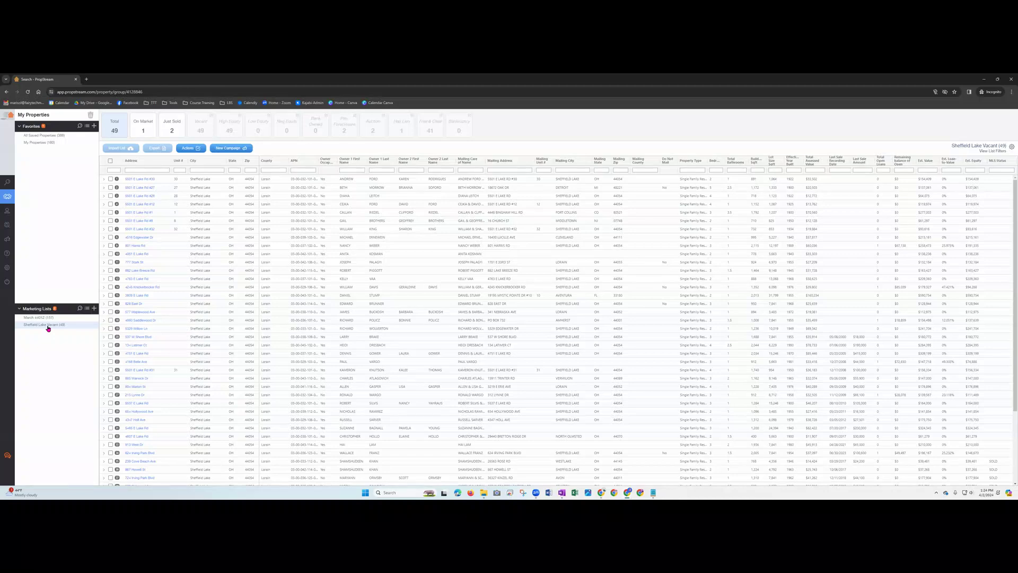
scroll(255, 341, "down", 1)
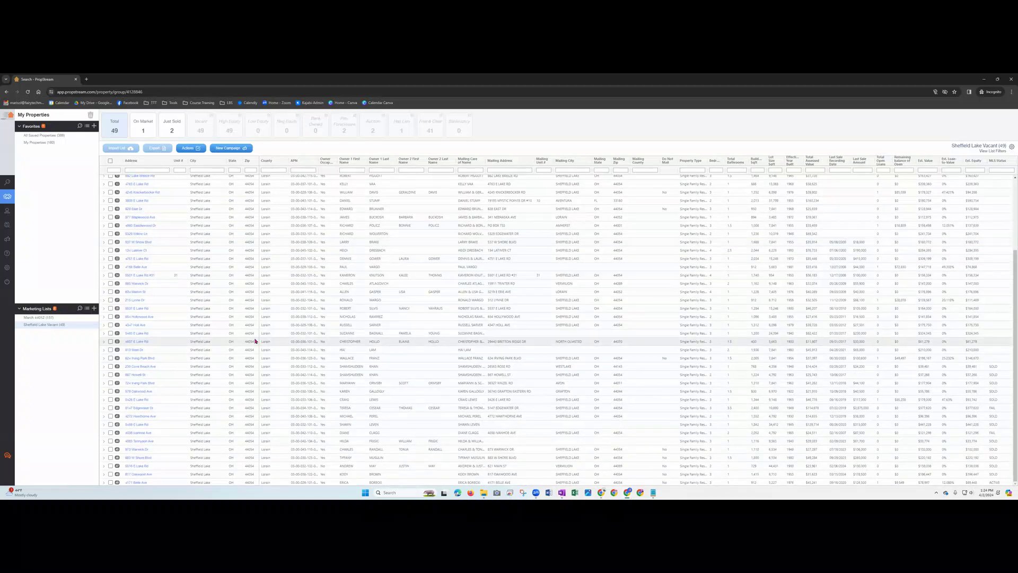
scroll(255, 340, "up", 4)
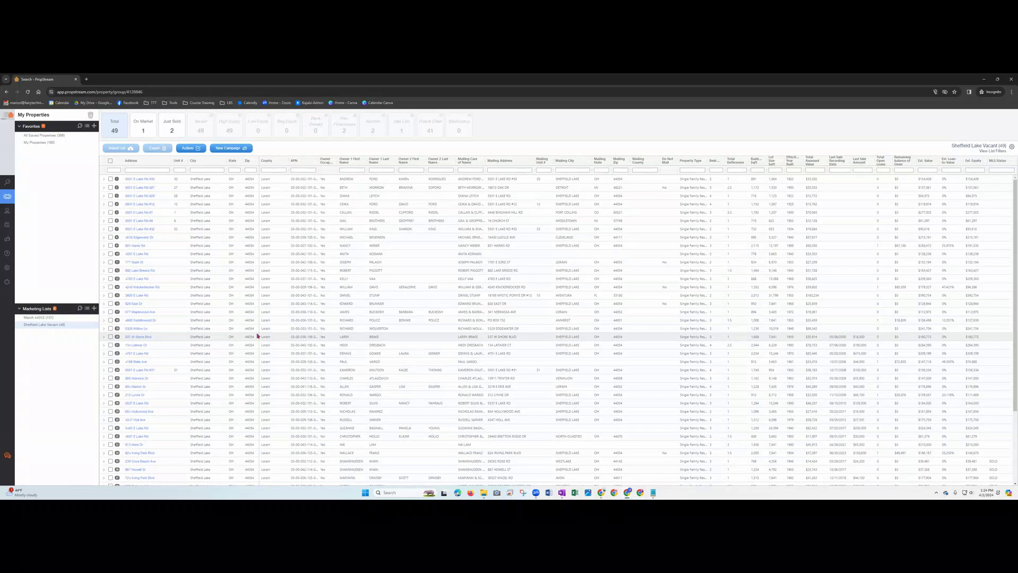
- Select every property in the "Sheffield Lake Vacant" list and export them
left_click(111, 162)
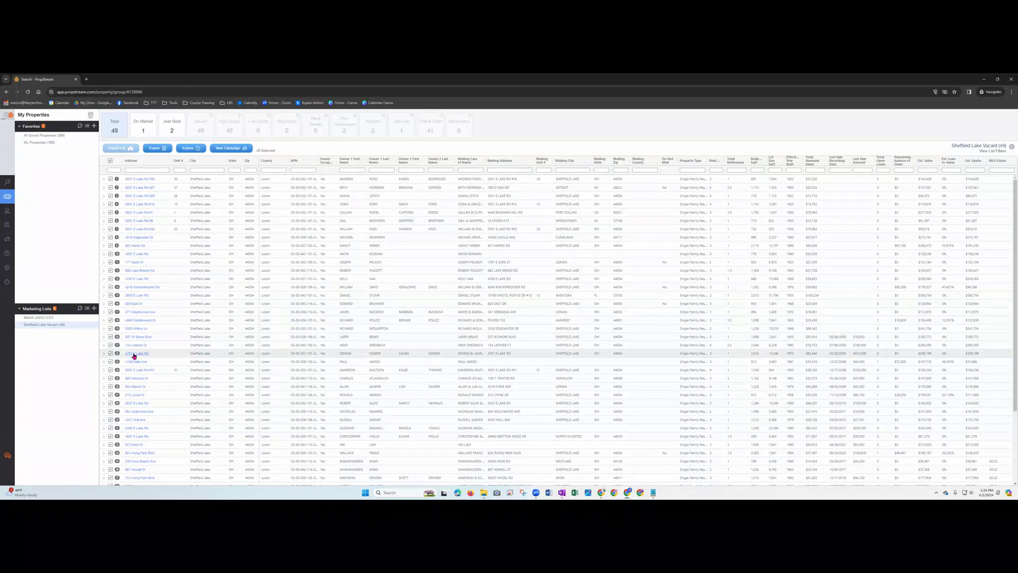
scroll(133, 355, "down", 1)
scroll(134, 356, "up", 1)
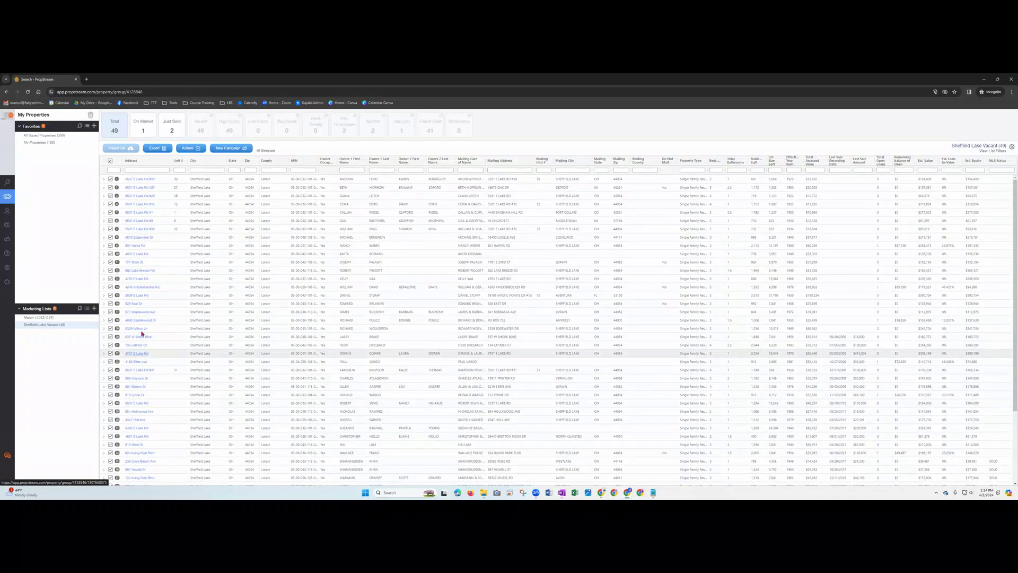
left_click(158, 149)
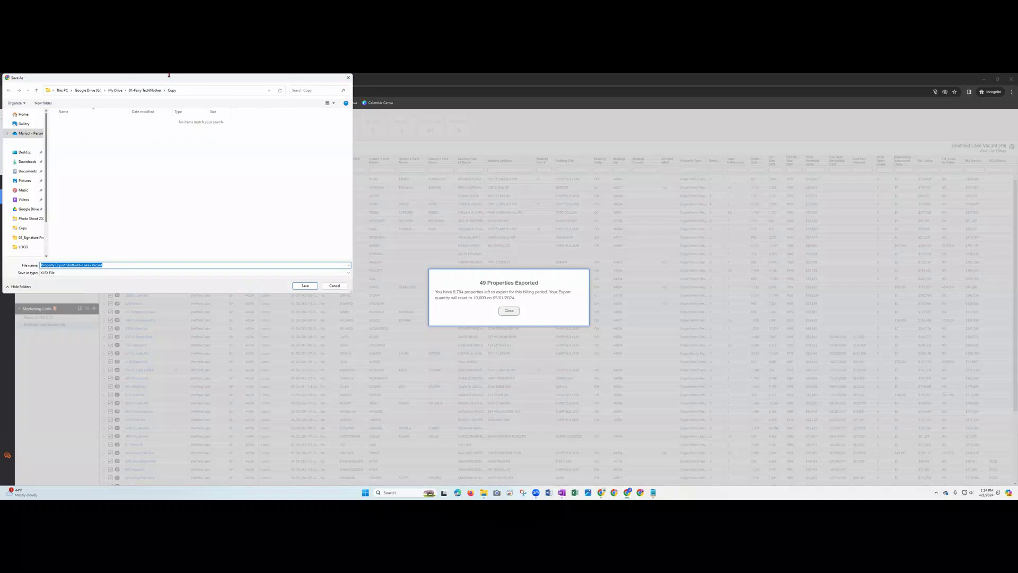
- Browse to the Demo folder in Google Drive's My Drive as the save location for the export
left_click_drag(177, 81, 406, 100)
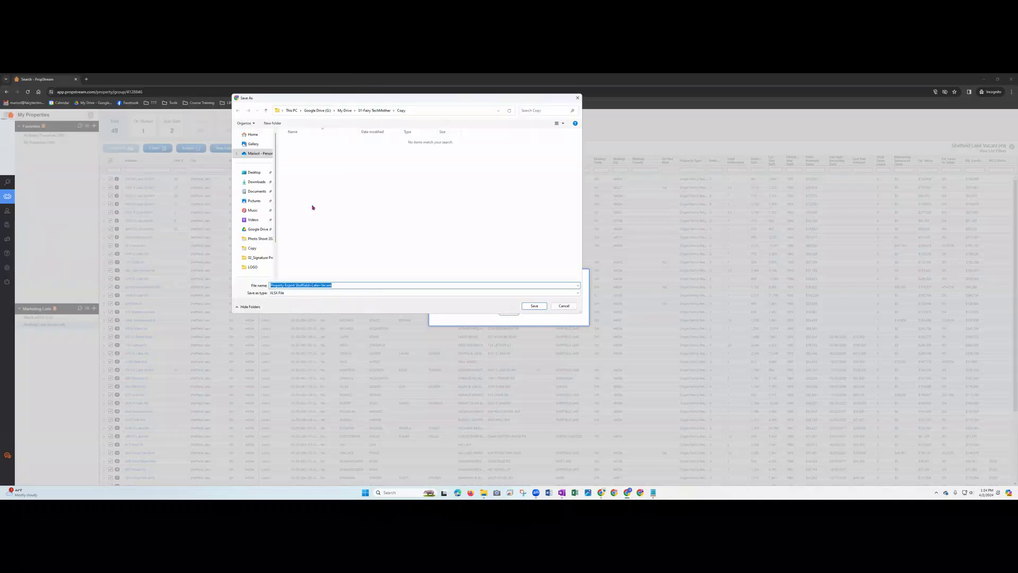
left_click(254, 229)
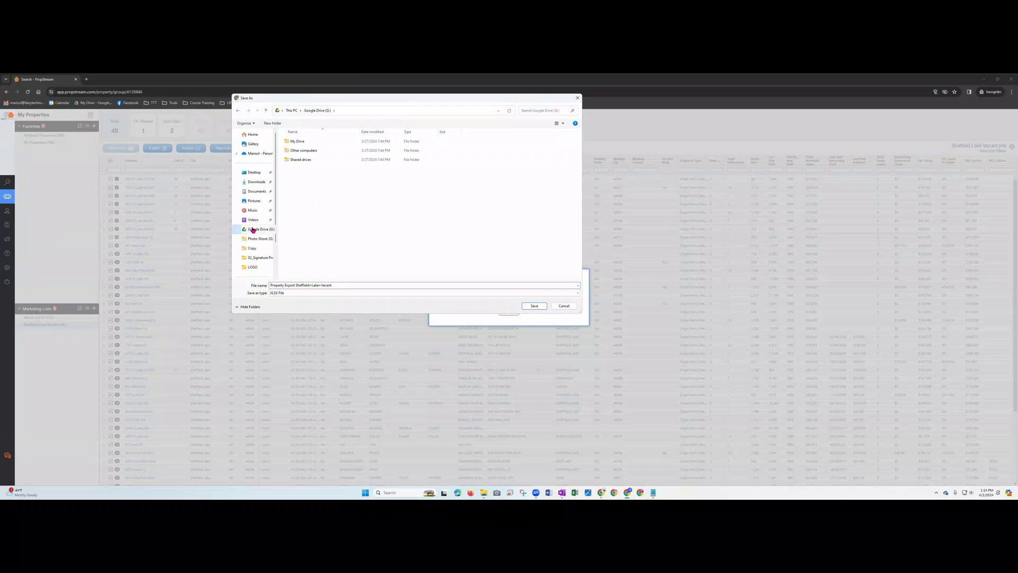
double_click(300, 141)
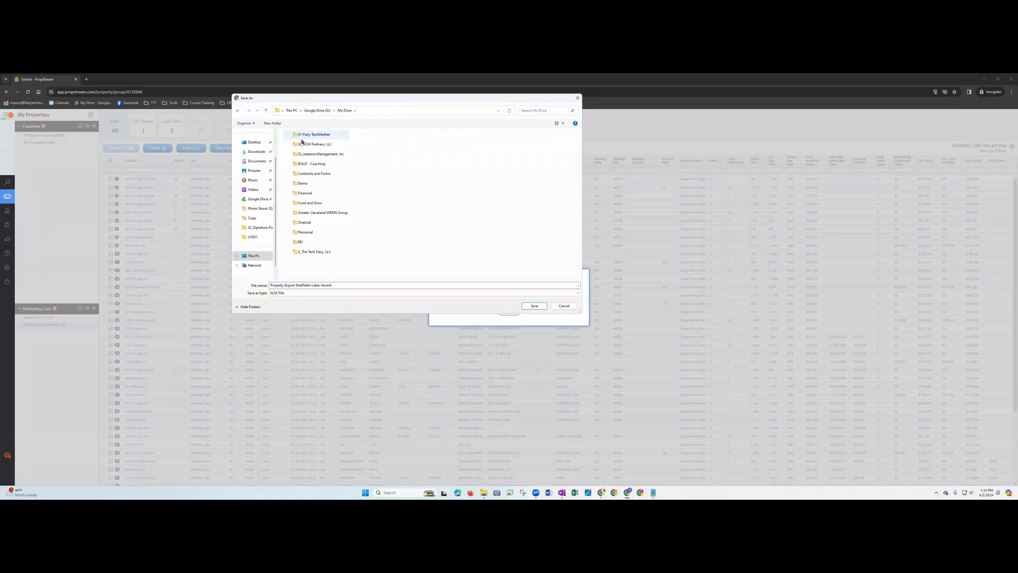
double_click(322, 135)
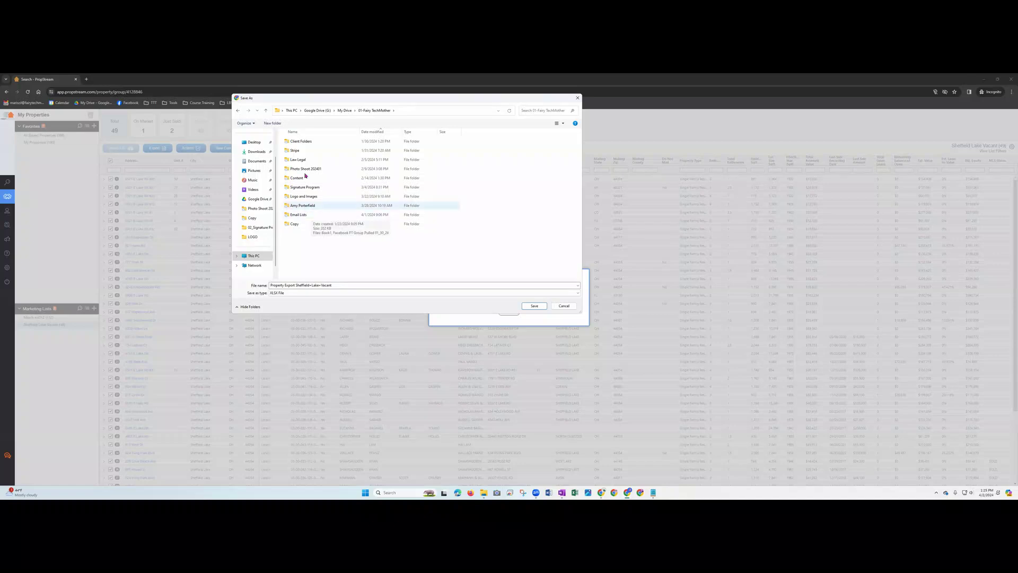
left_click(344, 111)
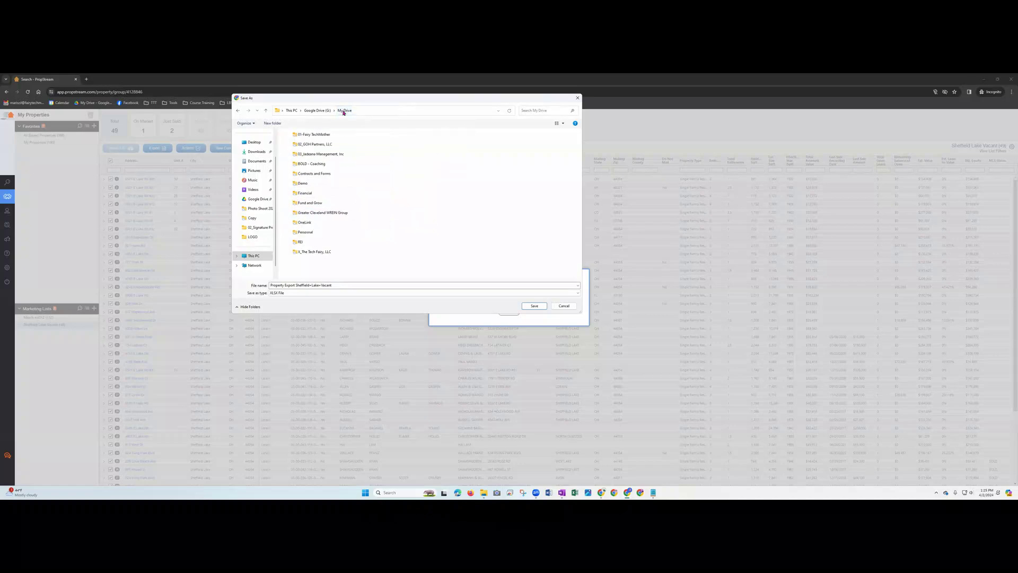
double_click(305, 184)
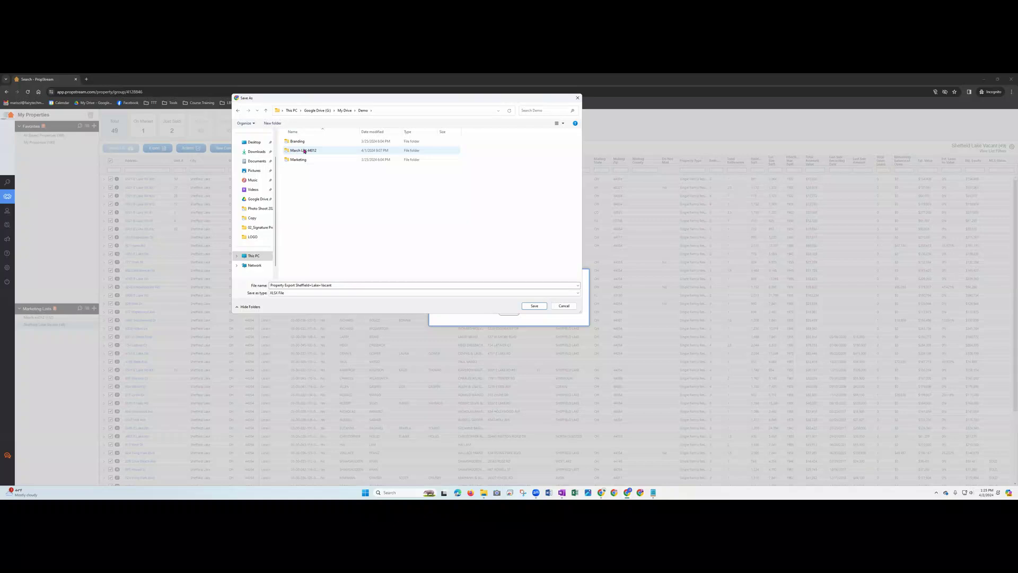
- Create a new folder named "Sheffiled Lake Vacant" inside the Demo folder
left_click(344, 284)
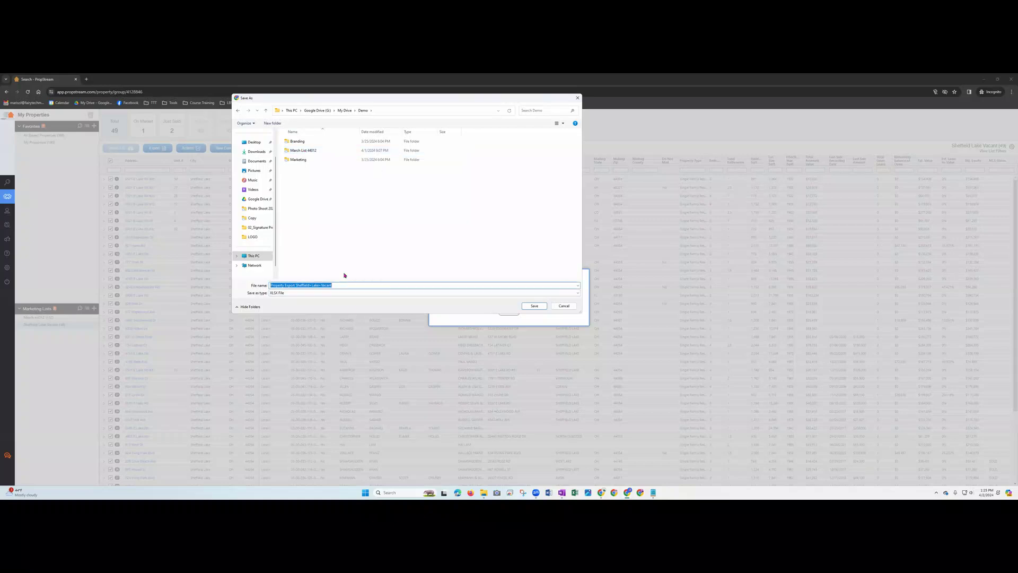
left_click(345, 275)
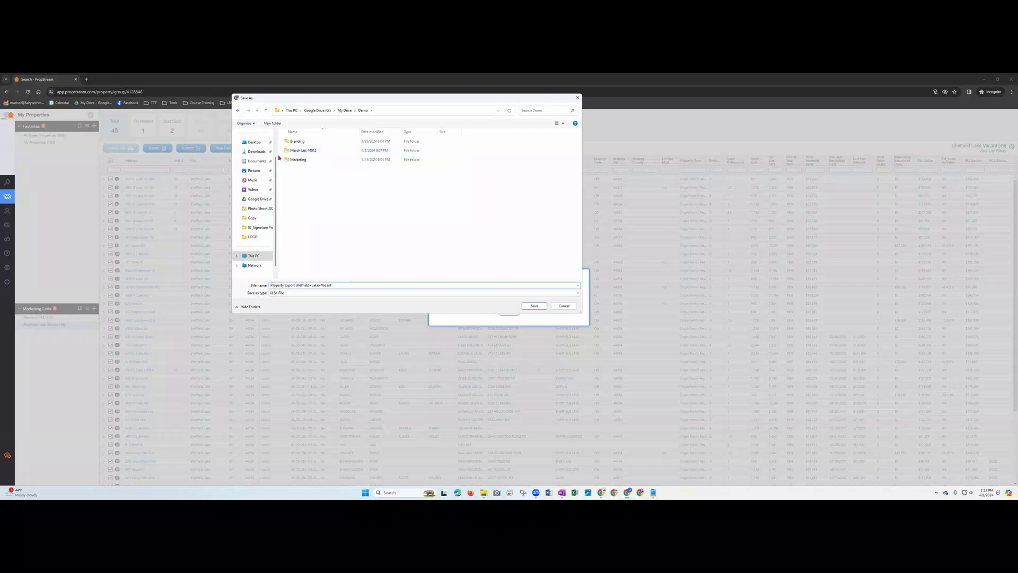
left_click(273, 124)
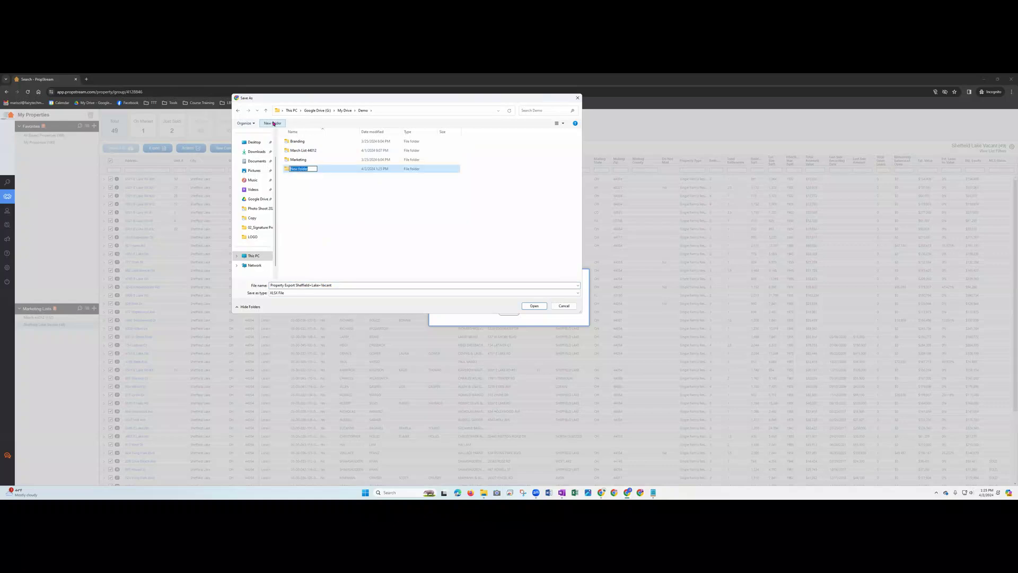
type("Sheffiled Lake Vacant")
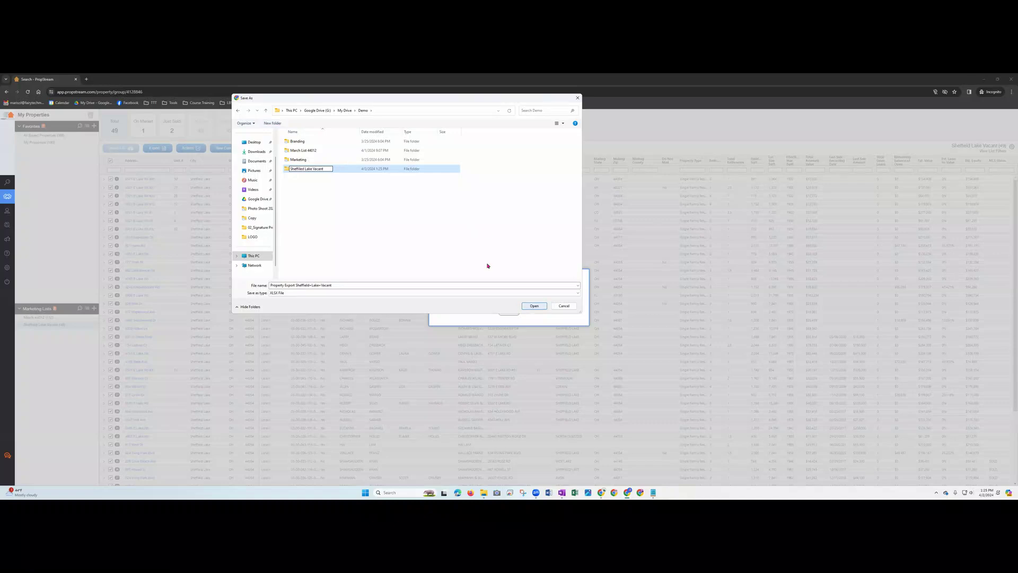
left_click(384, 198)
- Save the exported XLSX file in the new "Sheffiled Lake Vacant" folder and dismiss the export confirmation
double_click(307, 168)
left_click(526, 306)
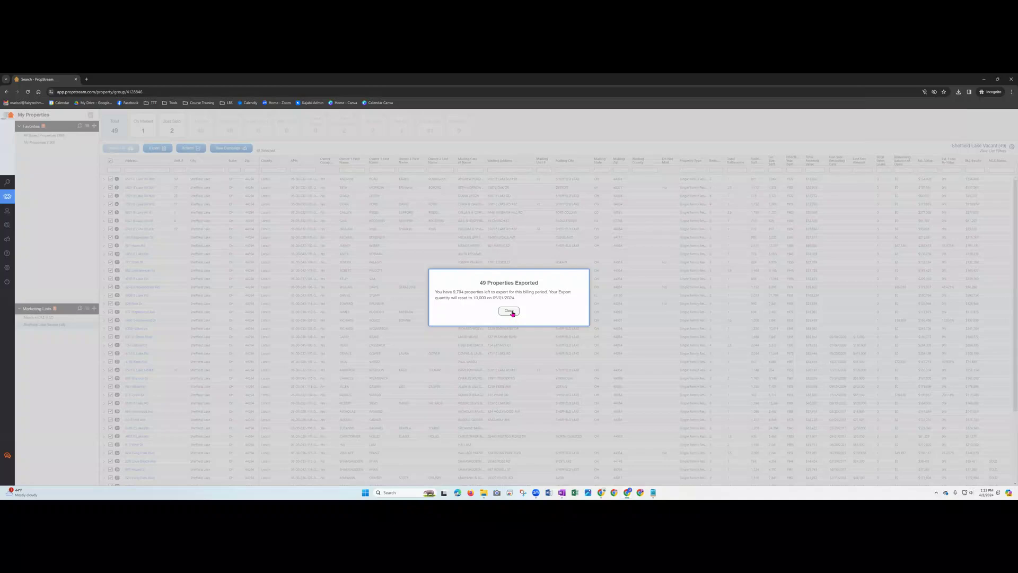
left_click(510, 312)
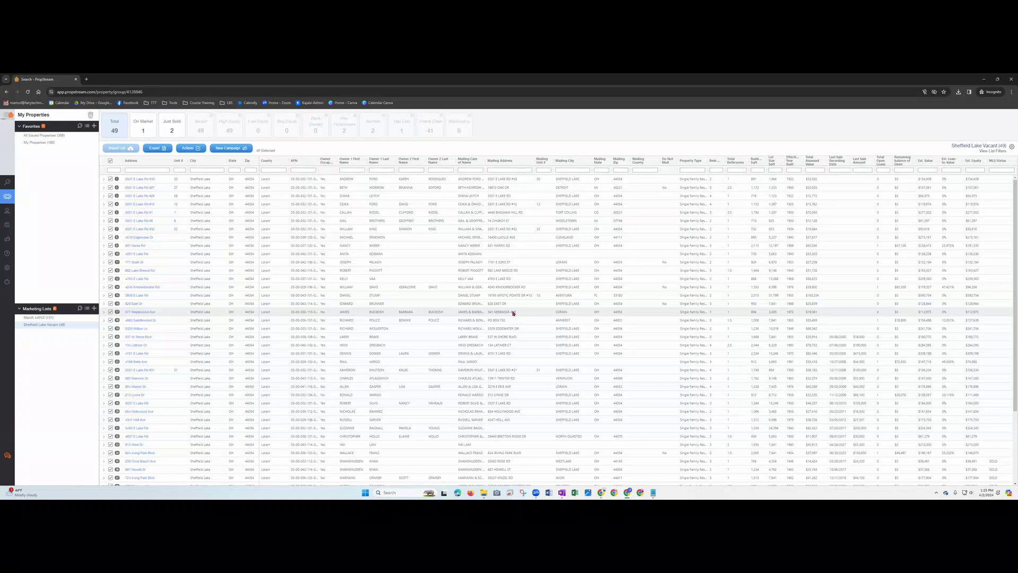